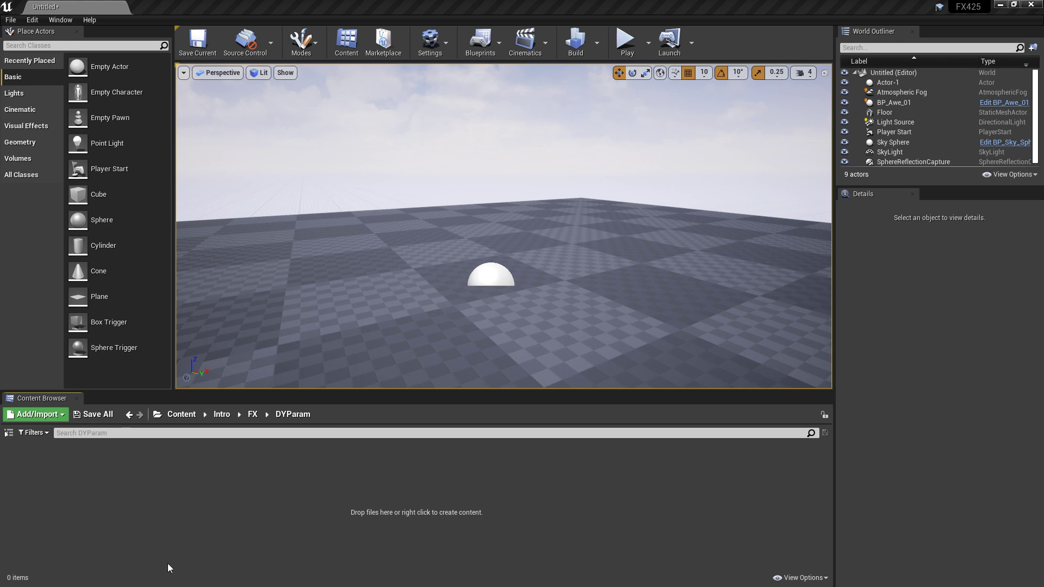
Step: Create a new material named M_Yays in the DYParam folder
{"action": "right_click", "coordinate": [116, 501]}
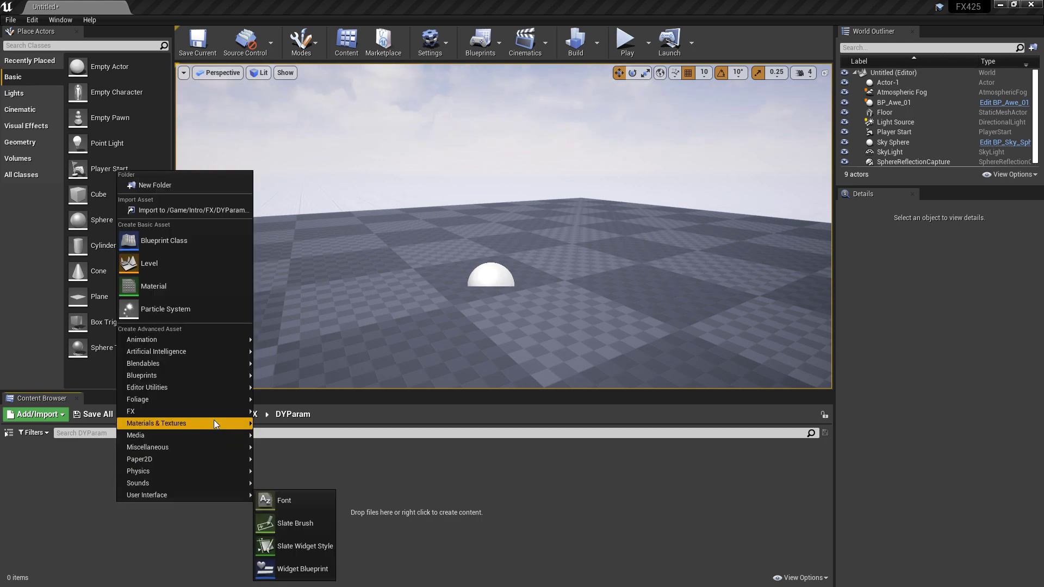
{"action": "mouse_move", "coordinate": [181, 423]}
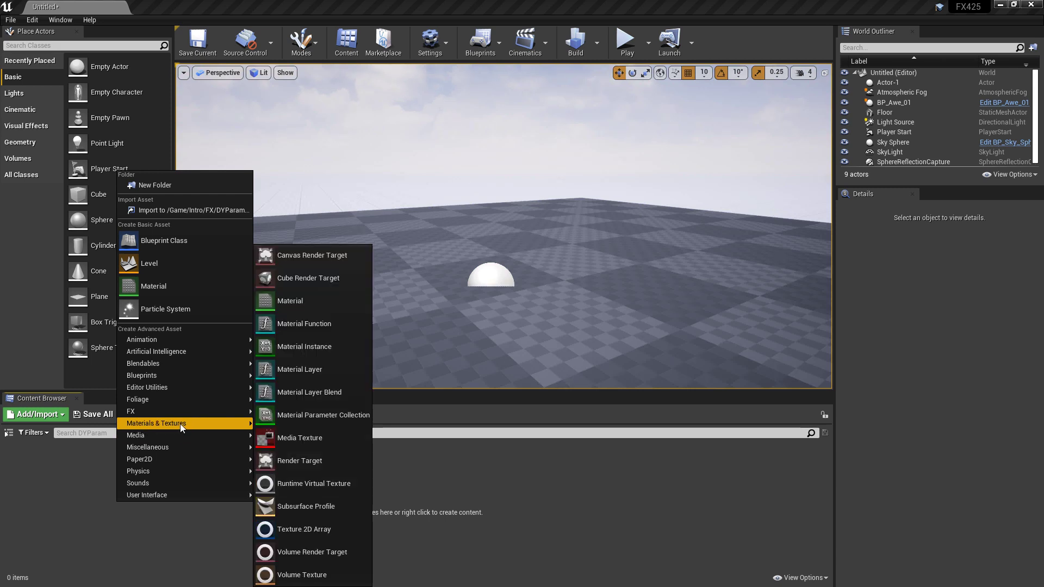
{"action": "left_click", "coordinate": [317, 302]}
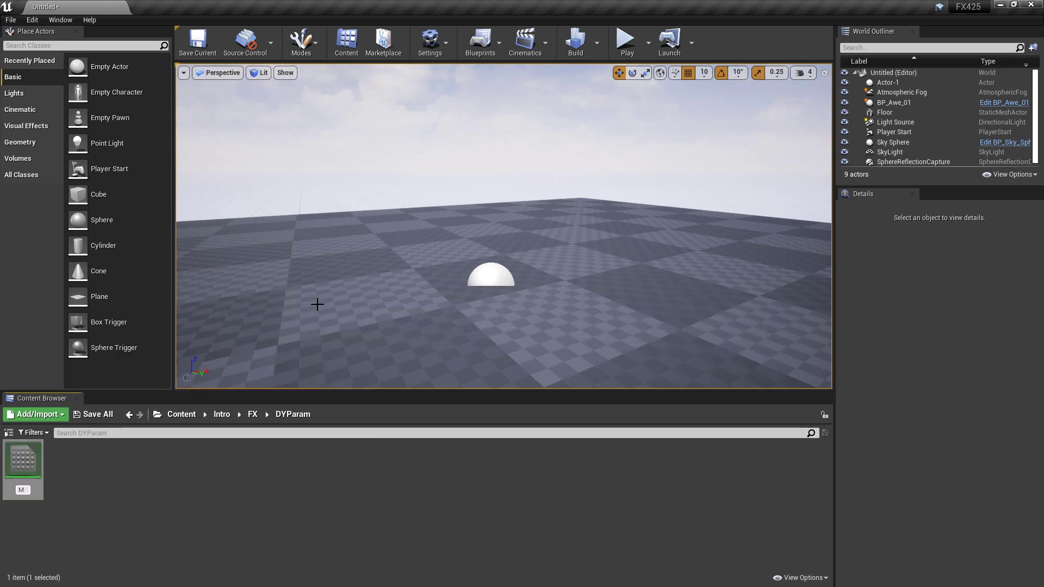
{"action": "key", "text": "Return"}
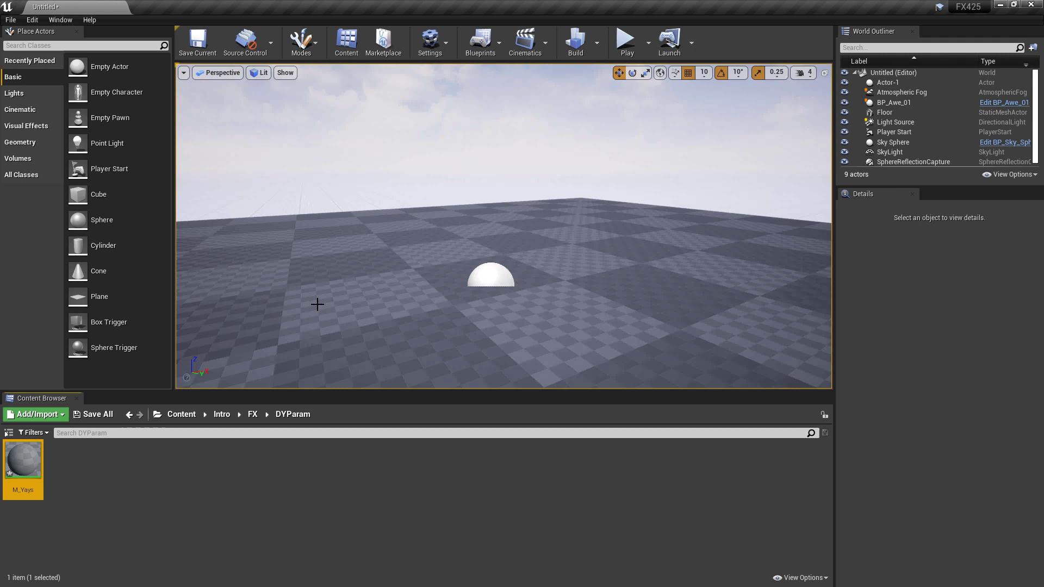
Step: Create a material instance of M_Yays and name it MI_Yays
{"action": "right_click", "coordinate": [23, 459]}
{"action": "left_click", "coordinate": [93, 201]}
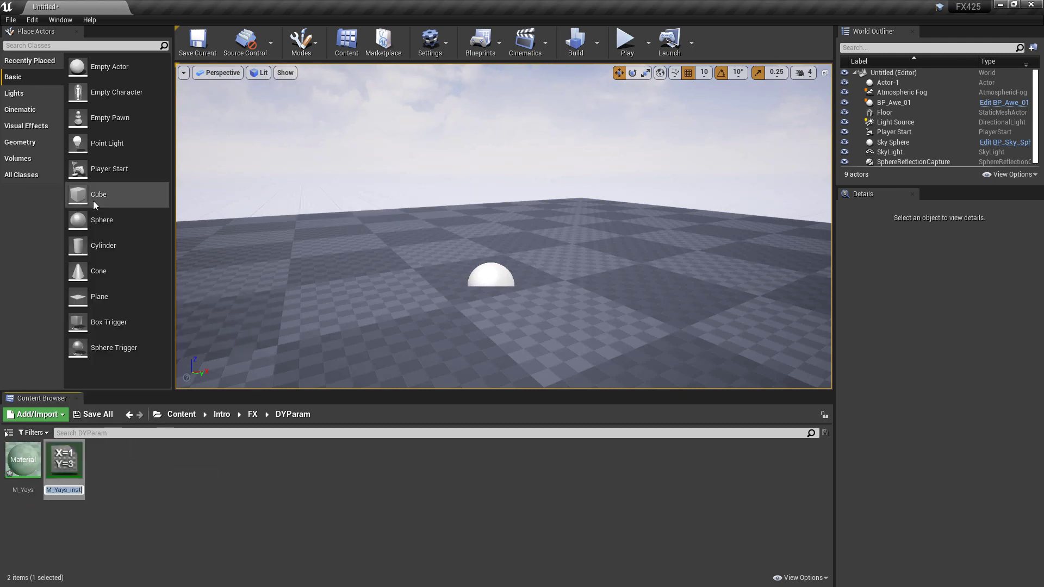
{"action": "key", "text": "BackSpace"}
{"action": "key", "text": "BackSpace"}
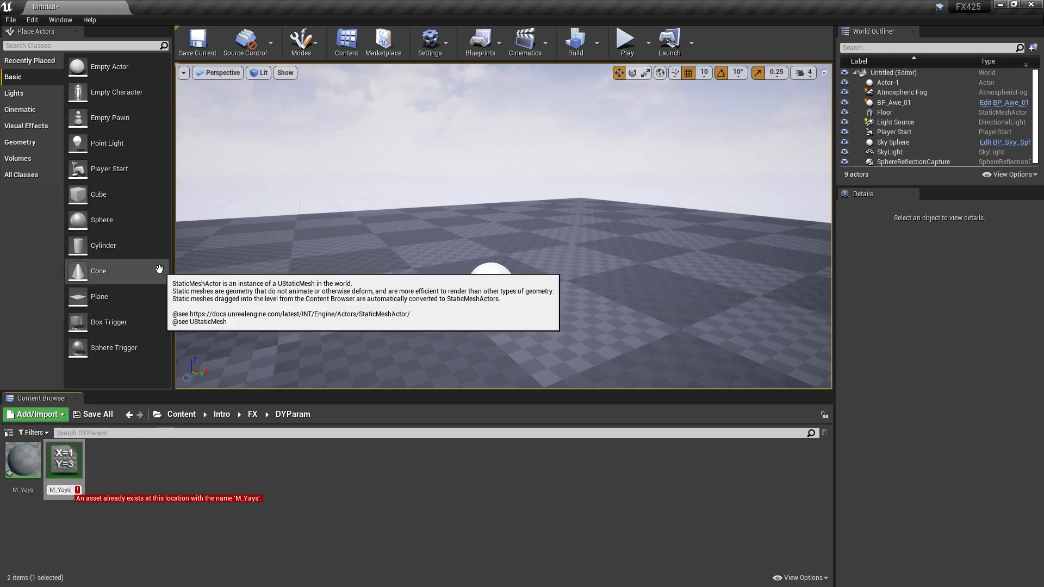
{"action": "type", "text": "I"}
{"action": "key", "text": "Return"}
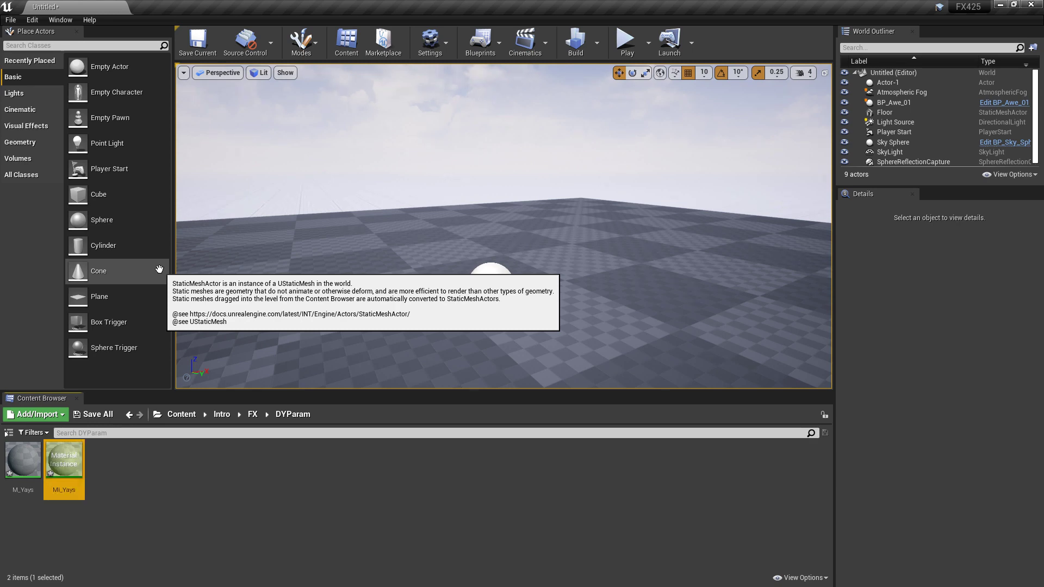
Step: Create a Niagara emitter from the Empty template and name it NE_Yays
{"action": "right_click", "coordinate": [112, 463]}
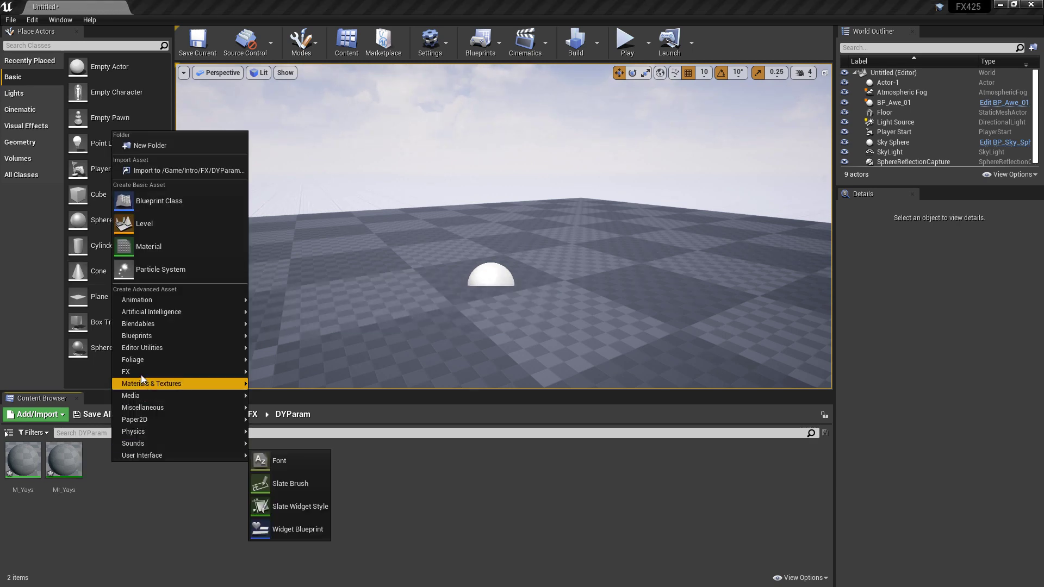
{"action": "mouse_move", "coordinate": [138, 372]}
{"action": "left_click", "coordinate": [316, 422]}
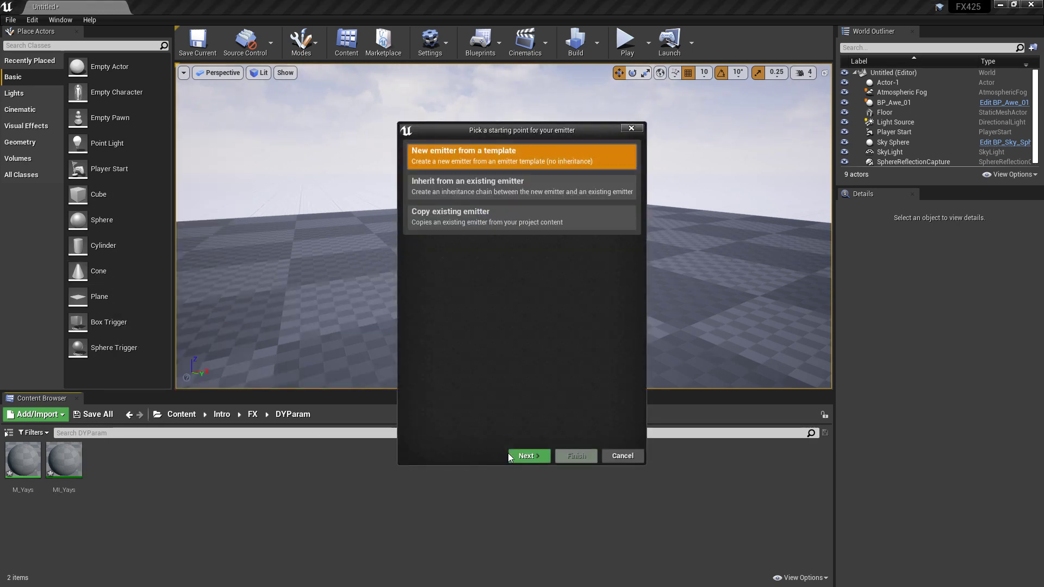
{"action": "left_click", "coordinate": [530, 454]}
{"action": "left_click", "coordinate": [488, 329]}
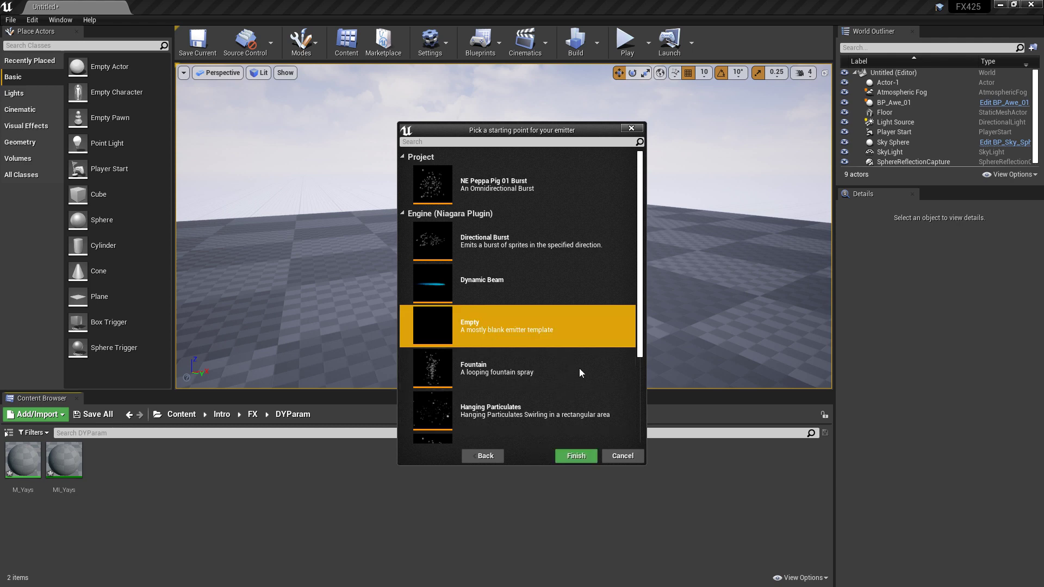
{"action": "left_click", "coordinate": [576, 456]}
{"action": "type", "text": "N"}
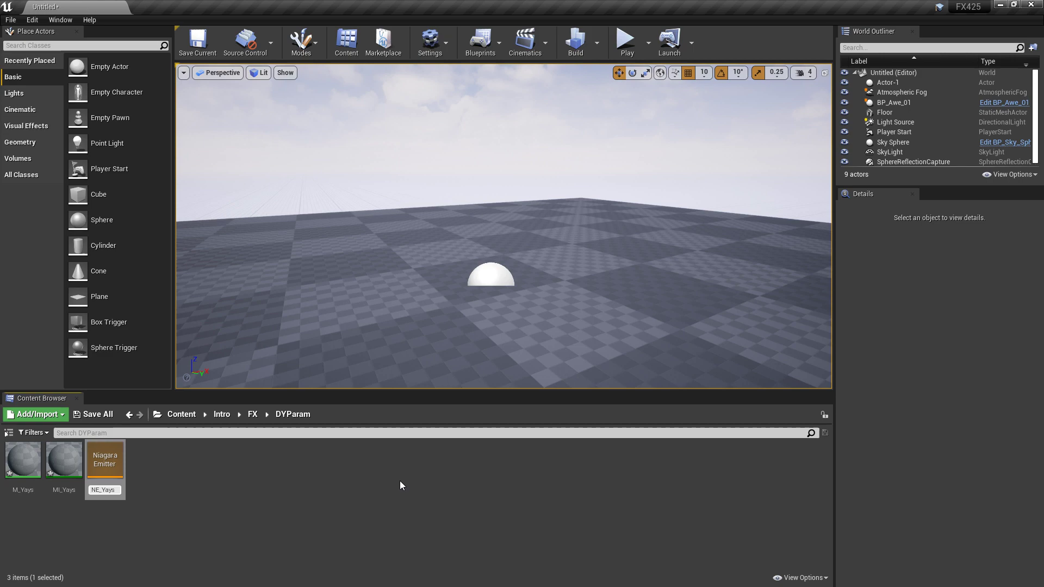
{"action": "type", "text": "E_Yays"}
{"action": "key", "text": "Return"}
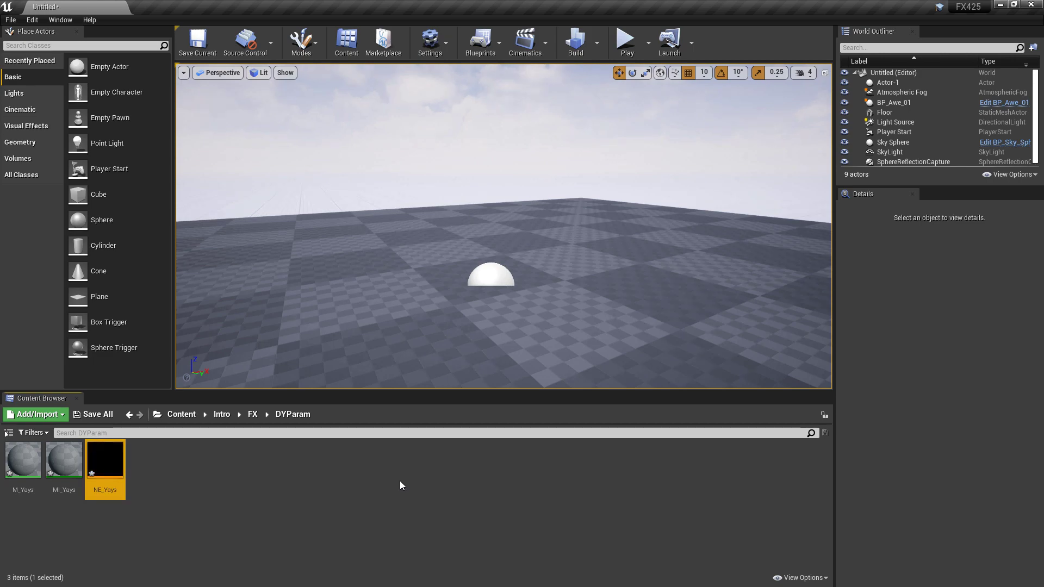
Step: In M_Yays, convert a Constant3Vector into a BaseColor parameter with grey default 0.40625
{"action": "double_click", "coordinate": [23, 461]}
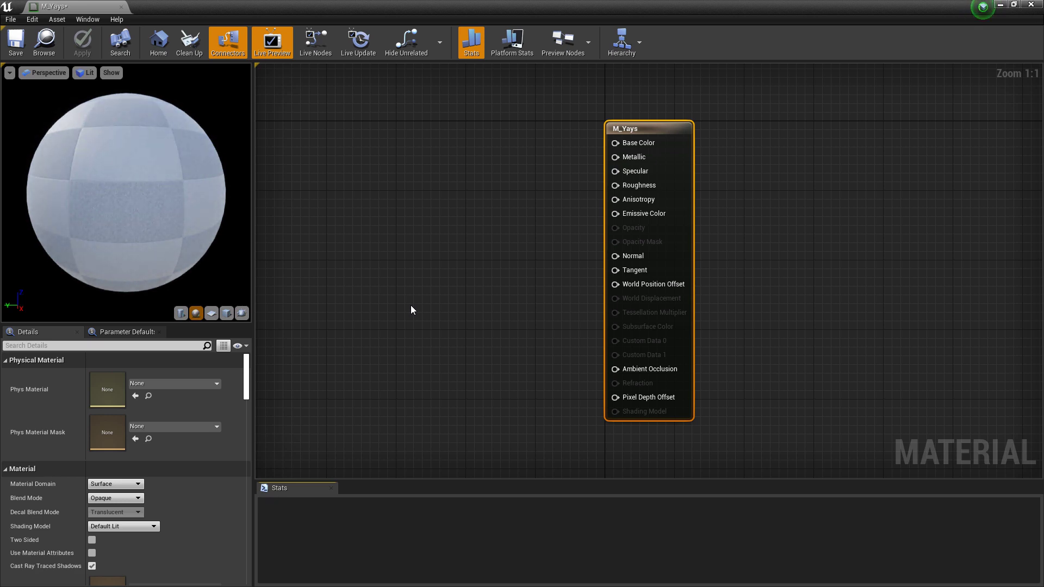
{"action": "left_click", "coordinate": [440, 144]}
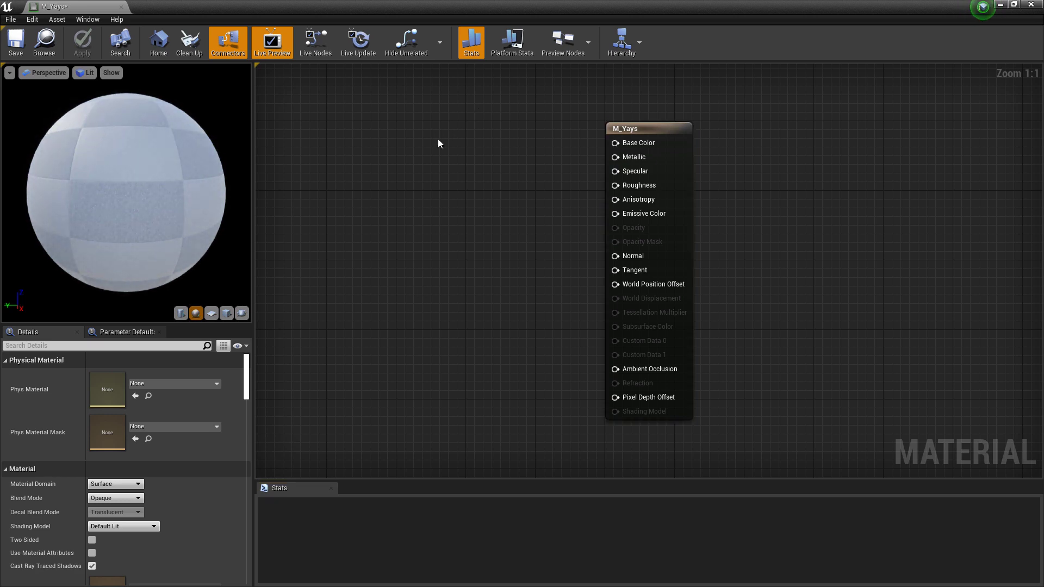
{"action": "left_click", "coordinate": [440, 148]}
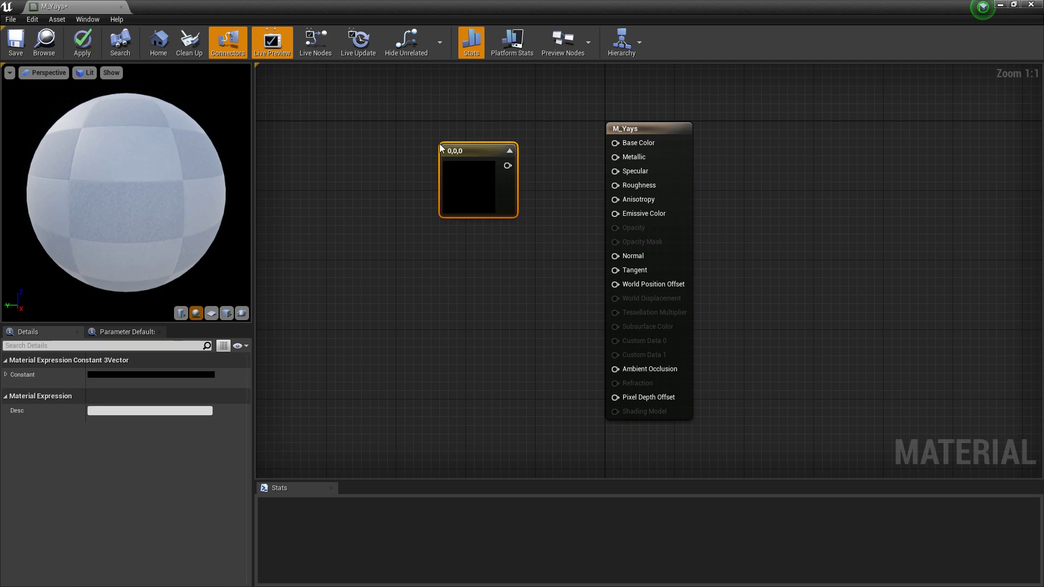
{"action": "right_click", "coordinate": [469, 157]}
{"action": "left_click", "coordinate": [503, 197]}
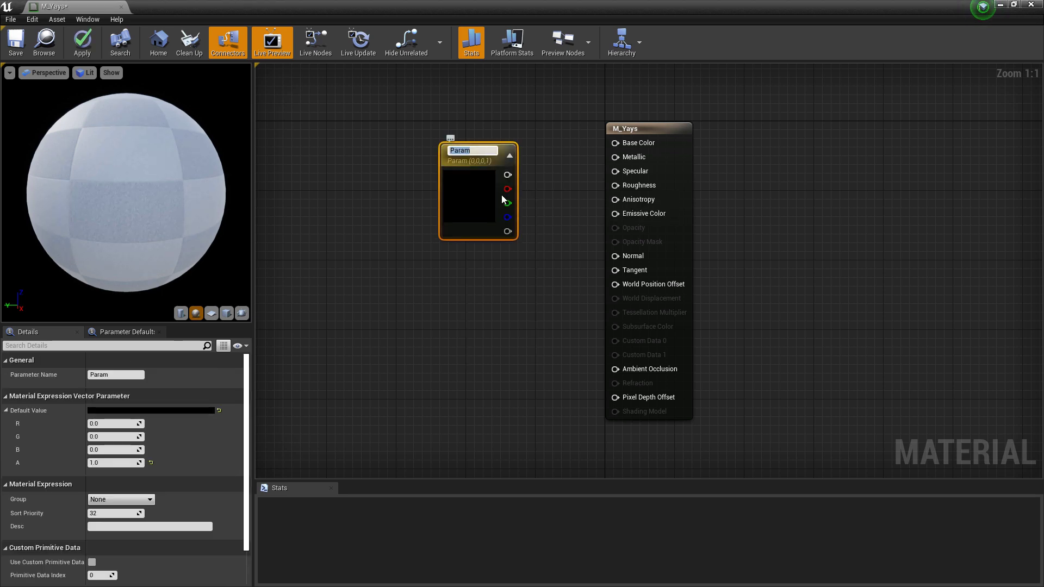
{"action": "type", "text": "BaseColor"}
{"action": "key", "text": "Return"}
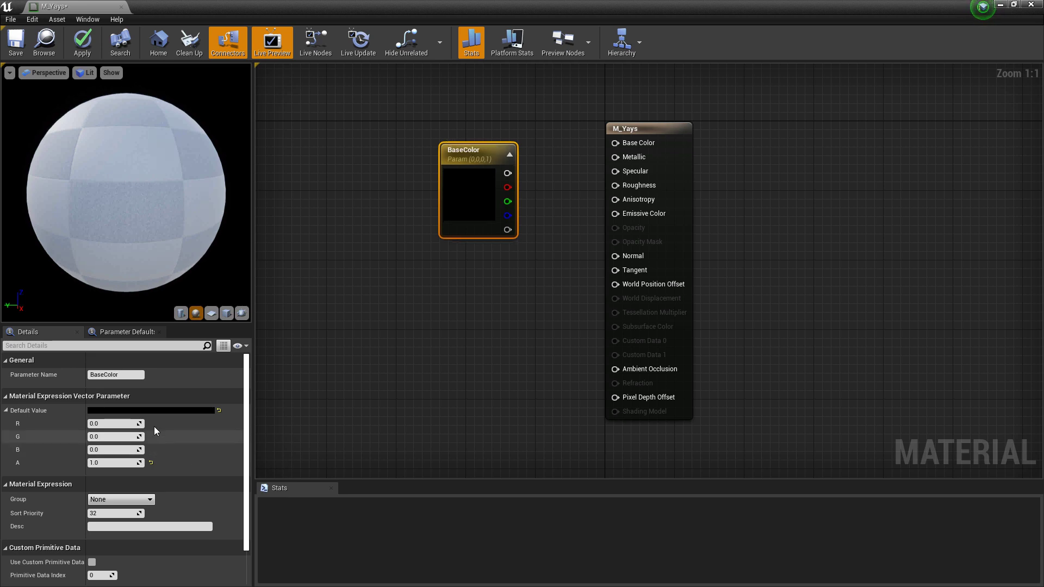
{"action": "left_click", "coordinate": [166, 412]}
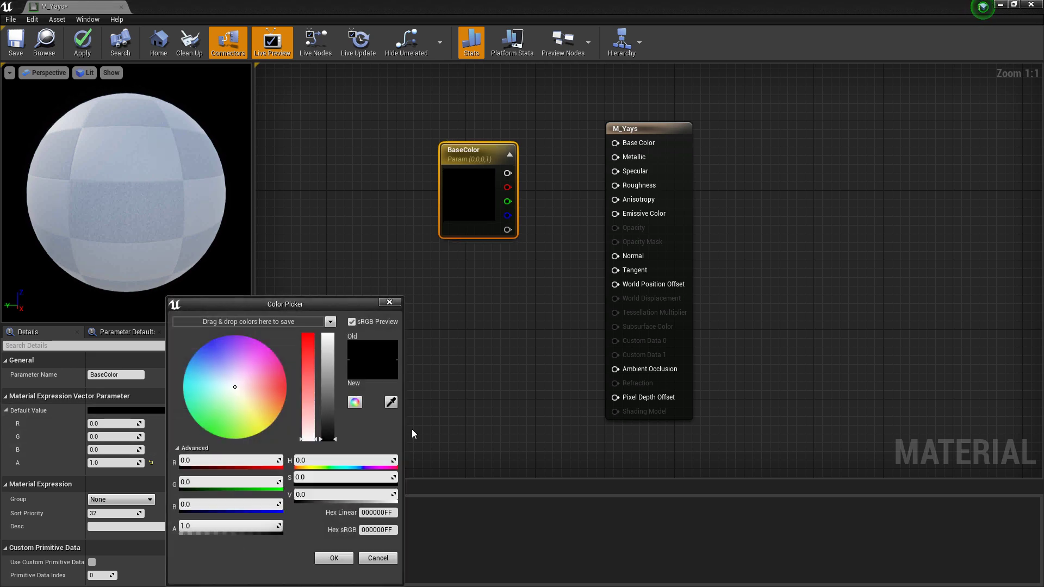
{"action": "left_click", "coordinate": [328, 402]}
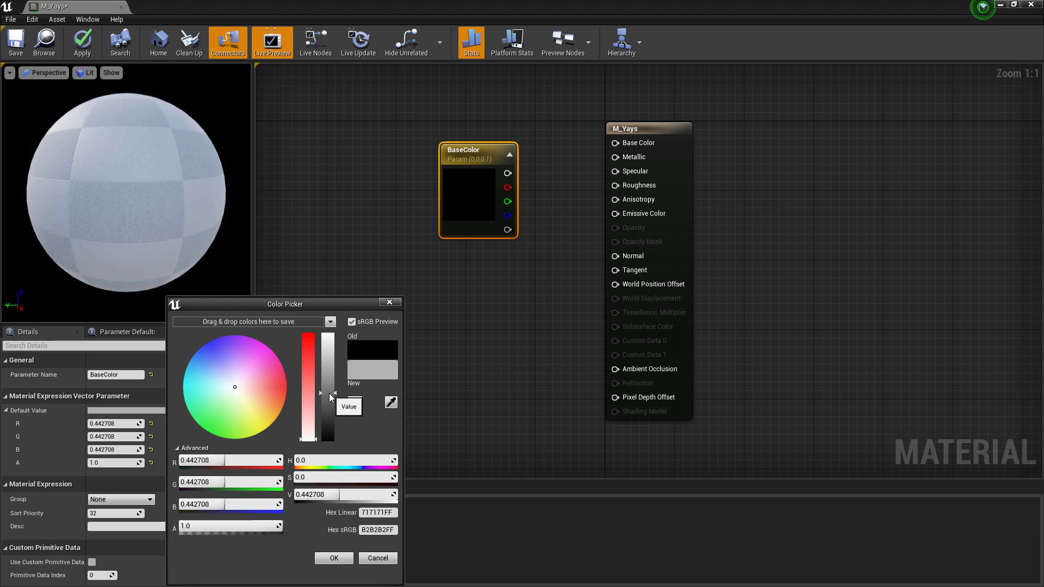
Step: Confirm the grey BaseColor, then add and arrange Texture Sample and Particle Color nodes
{"action": "left_click", "coordinate": [333, 559]}
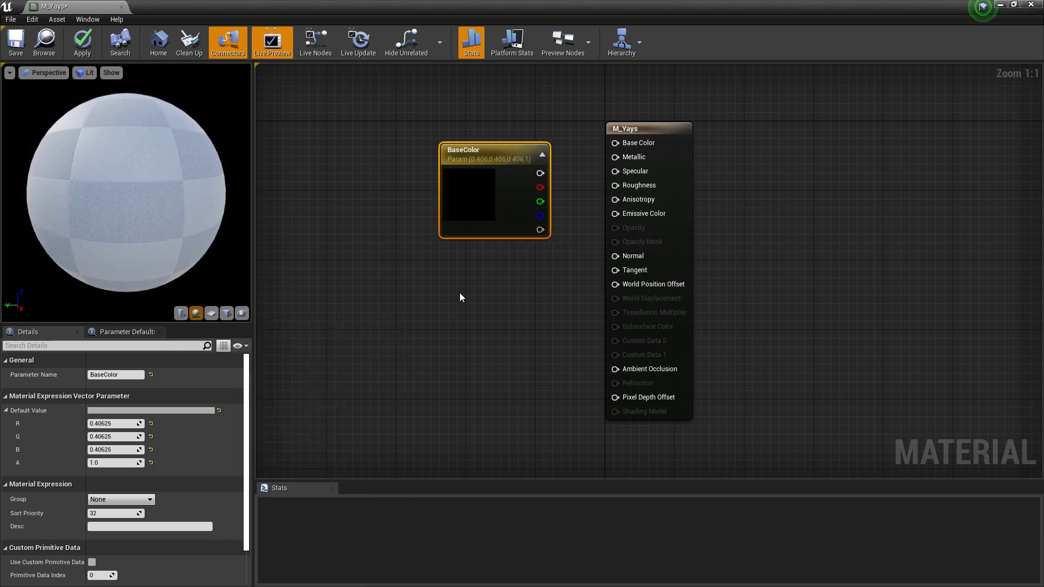
{"action": "left_click", "coordinate": [440, 282]}
{"action": "left_click_drag", "start_coordinate": [462, 284], "coordinate": [367, 264]}
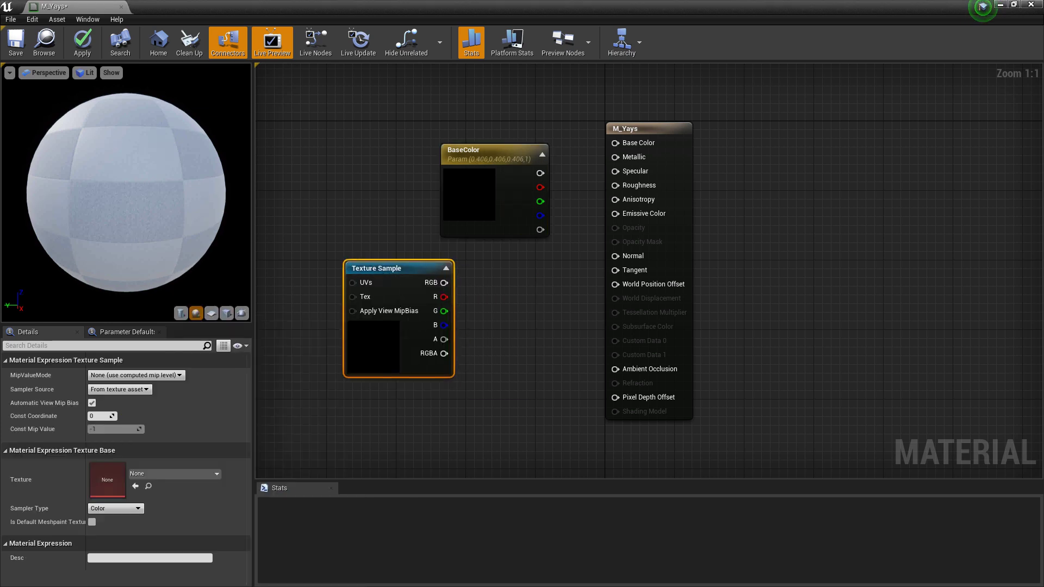
{"action": "right_click_drag", "start_coordinate": [393, 377], "coordinate": [389, 317]}
{"action": "right_click", "coordinate": [391, 383]}
{"action": "type", "text": "parti"}
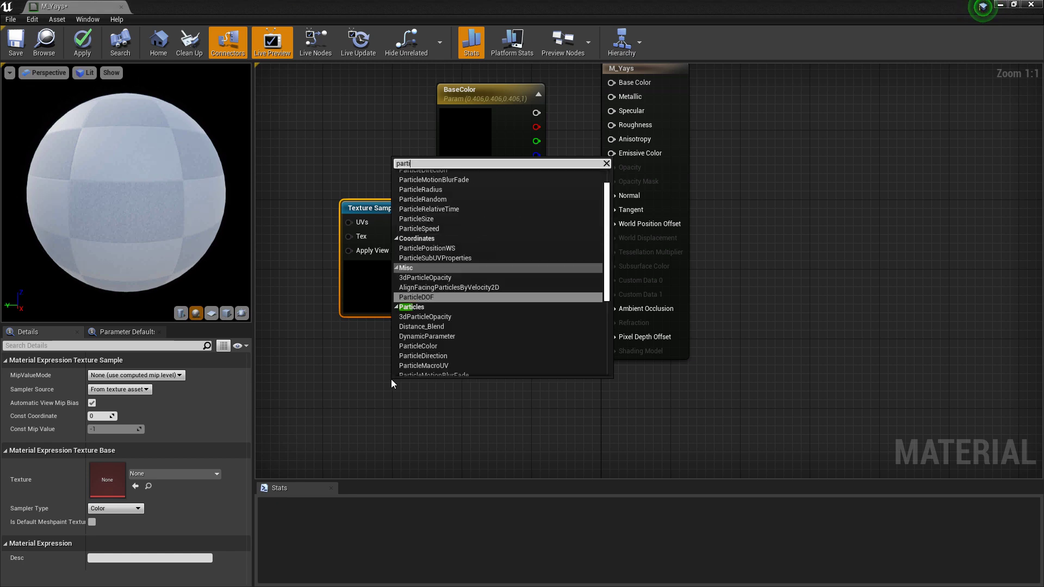
{"action": "type", "text": "clecolor"}
{"action": "key", "text": "Return"}
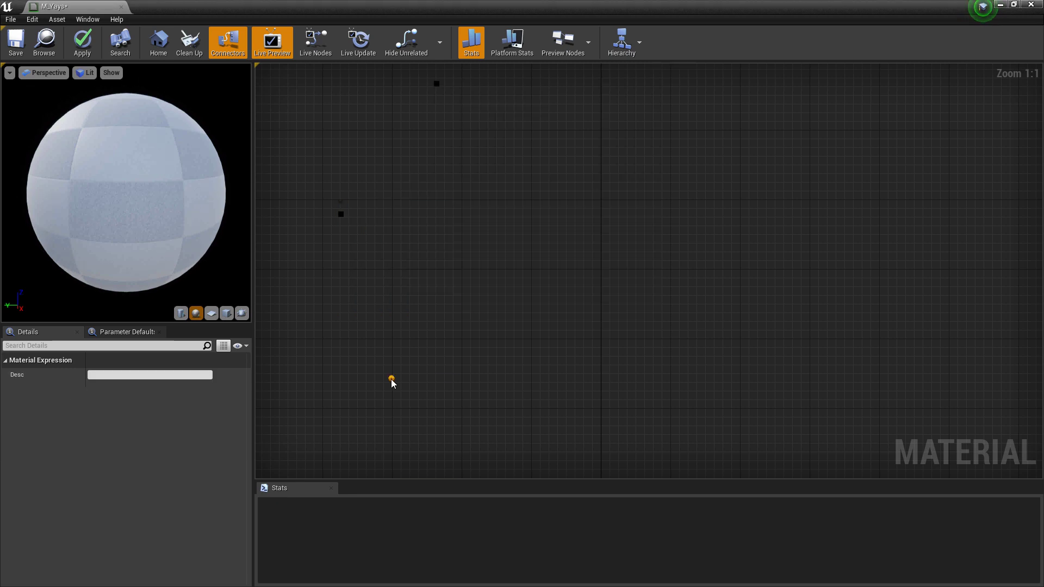
{"action": "right_click_drag", "start_coordinate": [491, 338], "coordinate": [521, 325]}
{"action": "left_click", "coordinate": [413, 242], "text": "ctrl"}
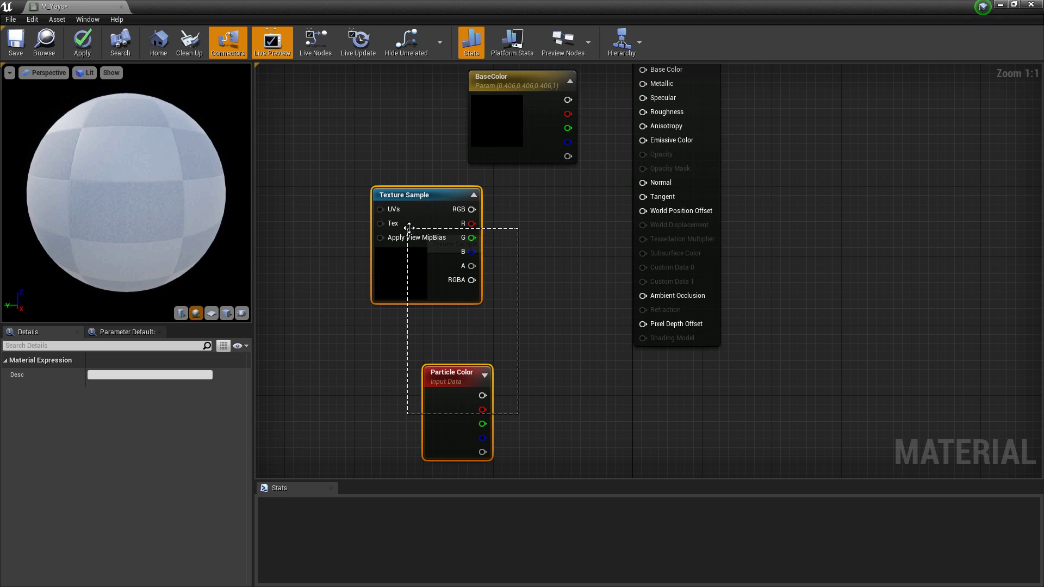
{"action": "left_click_drag", "start_coordinate": [432, 233], "coordinate": [468, 310]}
{"action": "left_click", "coordinate": [484, 337]}
Step: Multiply Texture Sample by Particle Color into Emissive Color, and wire BaseColor to Base Color
{"action": "left_click", "coordinate": [459, 294]}
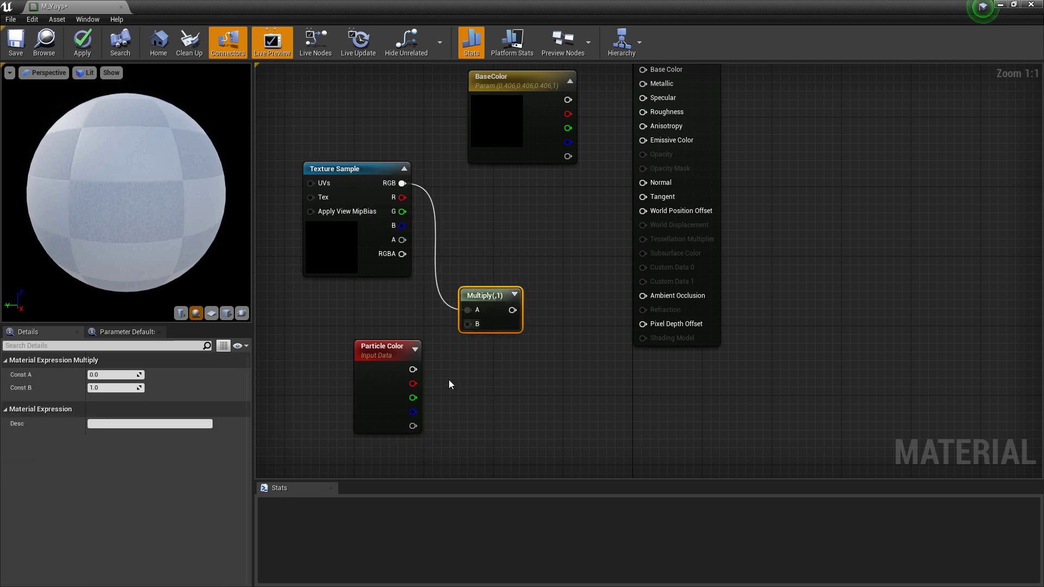
{"action": "left_click_drag", "start_coordinate": [413, 369], "coordinate": [643, 143]}
{"action": "right_click_drag", "start_coordinate": [537, 217], "coordinate": [501, 264]}
{"action": "left_click_drag", "start_coordinate": [531, 151], "coordinate": [606, 121]}
{"action": "right_click_drag", "start_coordinate": [447, 282], "coordinate": [524, 273]}
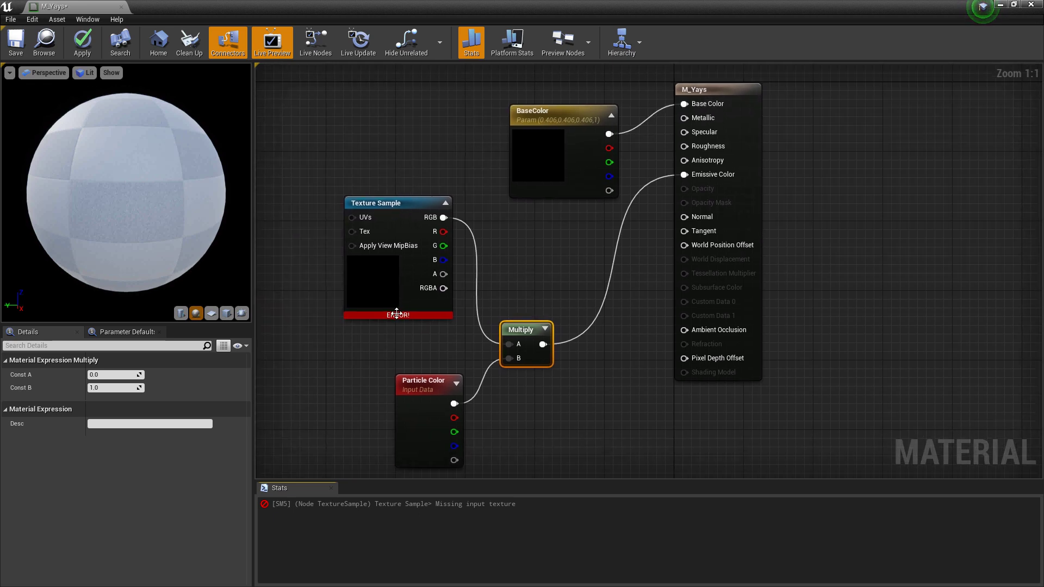
Step: Convert the Texture Sample into a texture parameter named T_EmissiveMask
{"action": "left_click", "coordinate": [396, 312]}
{"action": "right_click", "coordinate": [386, 272]}
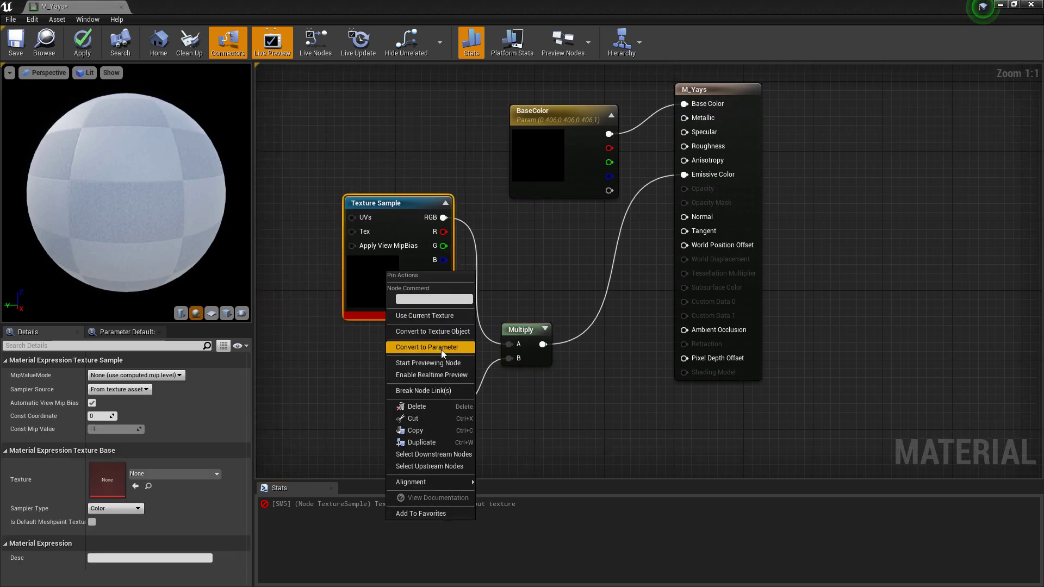
{"action": "left_click", "coordinate": [427, 347]}
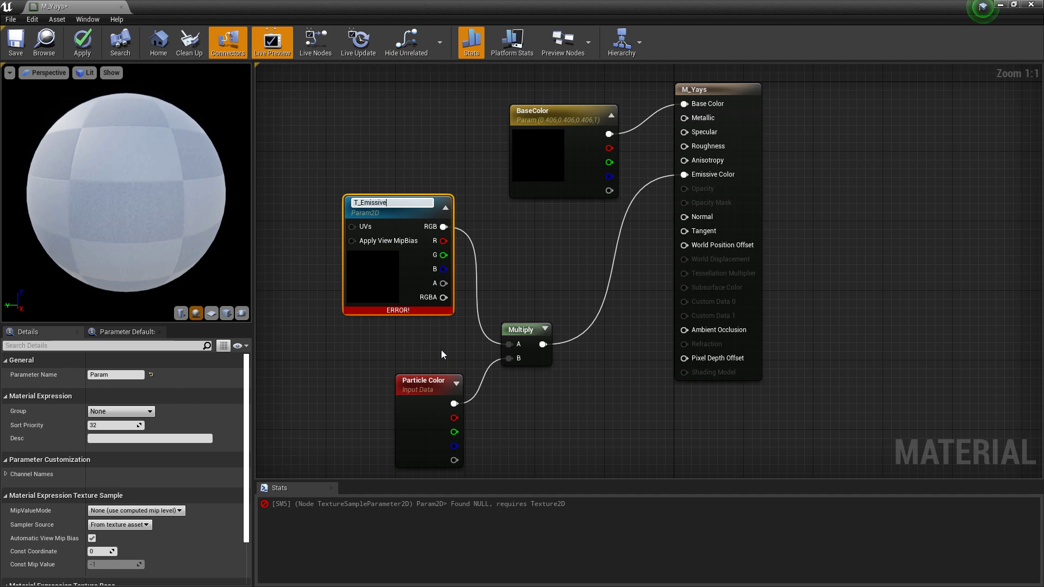
{"action": "type", "text": "T_EmissiveMask"}
{"action": "key", "text": "Return"}
Step: Set T_EmissiveMask's texture to T_Noise01 and save M_Yays
{"action": "scroll", "coordinate": [109, 484], "scroll_direction": "down", "scroll_amount": 3}
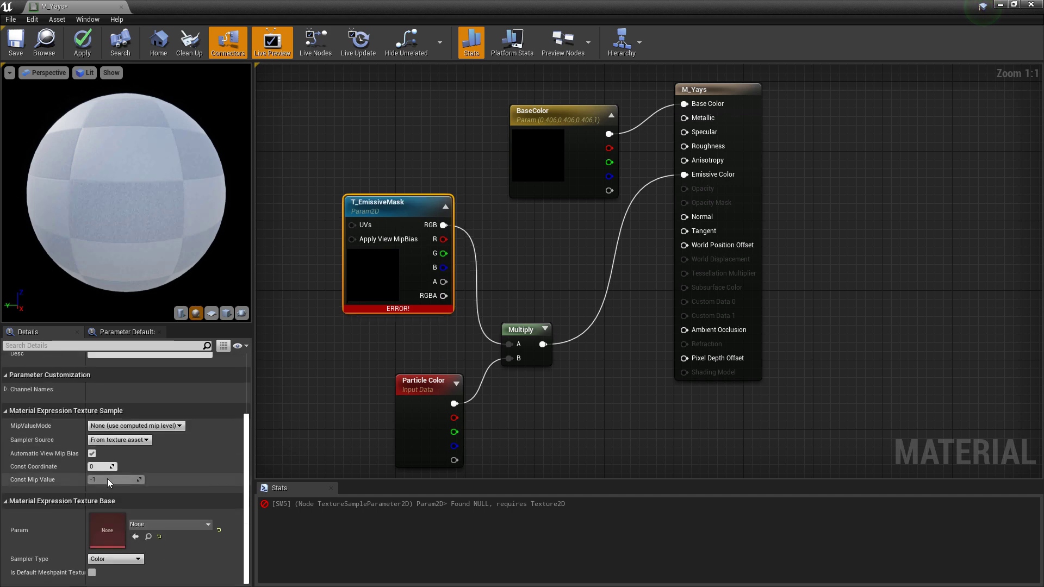
{"action": "left_click", "coordinate": [168, 524]}
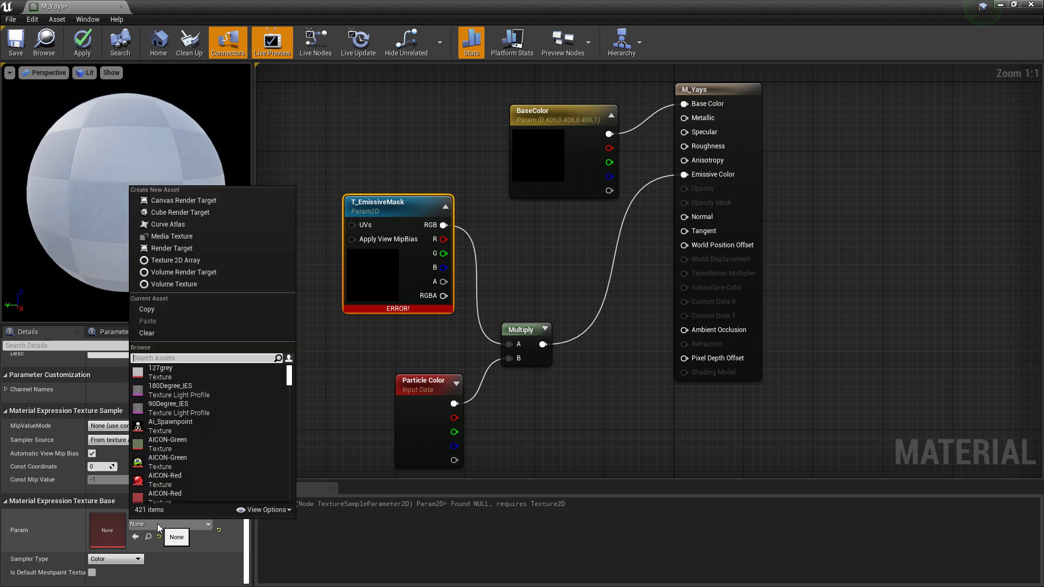
{"action": "type", "text": "nois"}
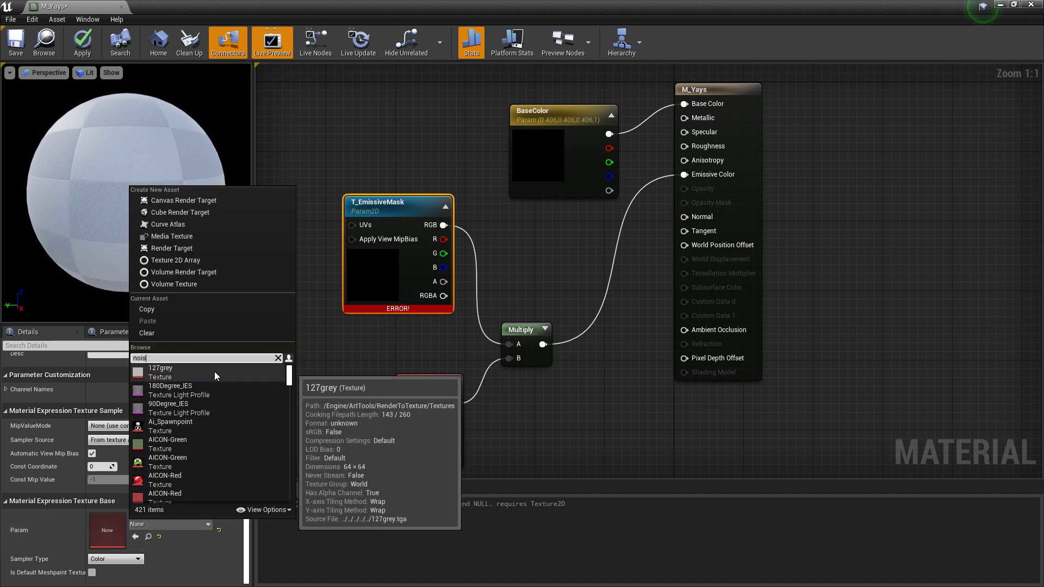
{"action": "type", "text": "e"}
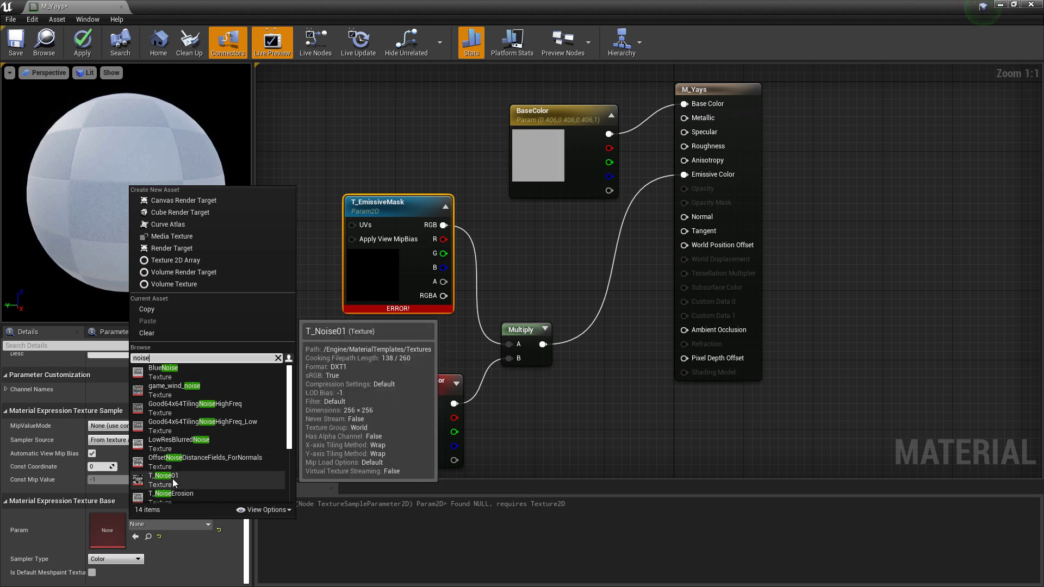
{"action": "left_click", "coordinate": [163, 478]}
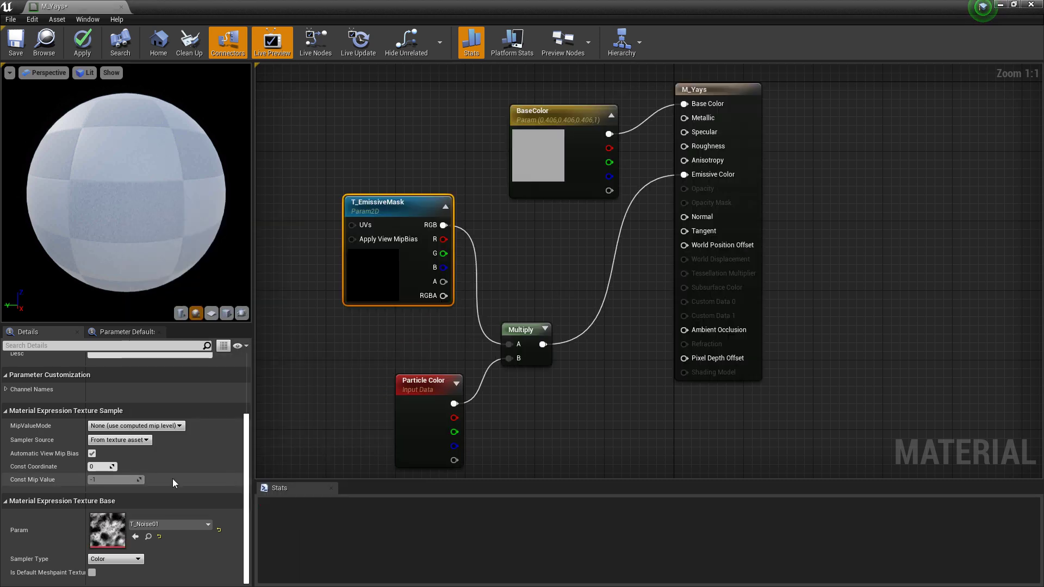
{"action": "left_click", "coordinate": [15, 46]}
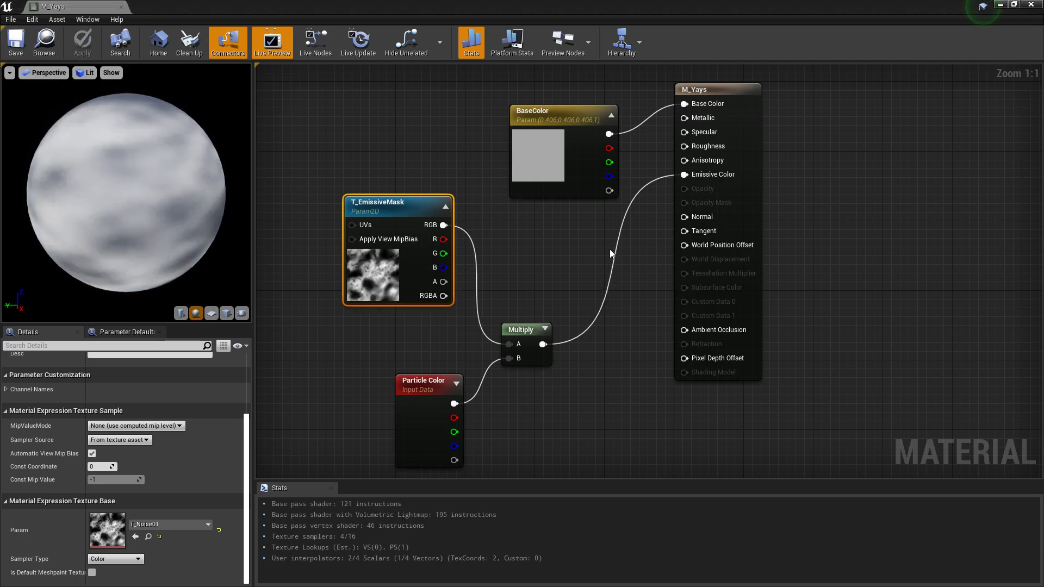
Step: Close M_Yays, then open, save and close the MI_Yays material instance
{"action": "left_click", "coordinate": [1030, 4]}
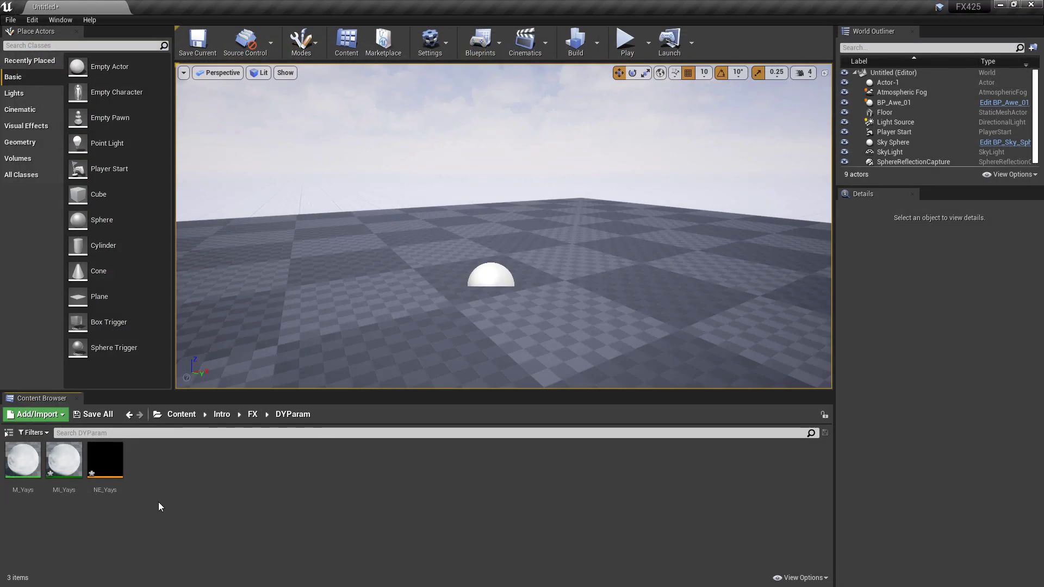
{"action": "double_click", "coordinate": [63, 461]}
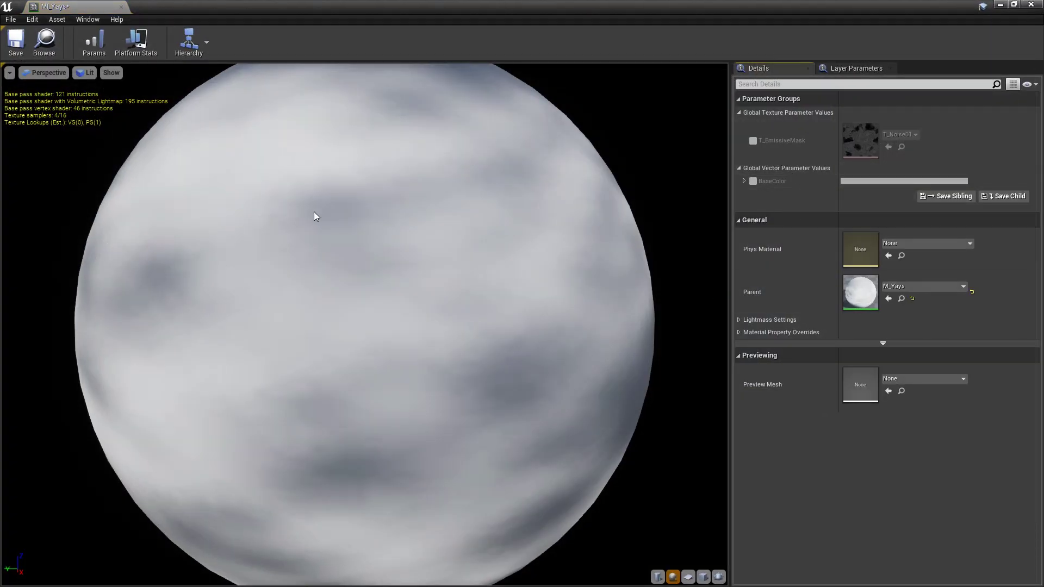
{"action": "left_click", "coordinate": [15, 42]}
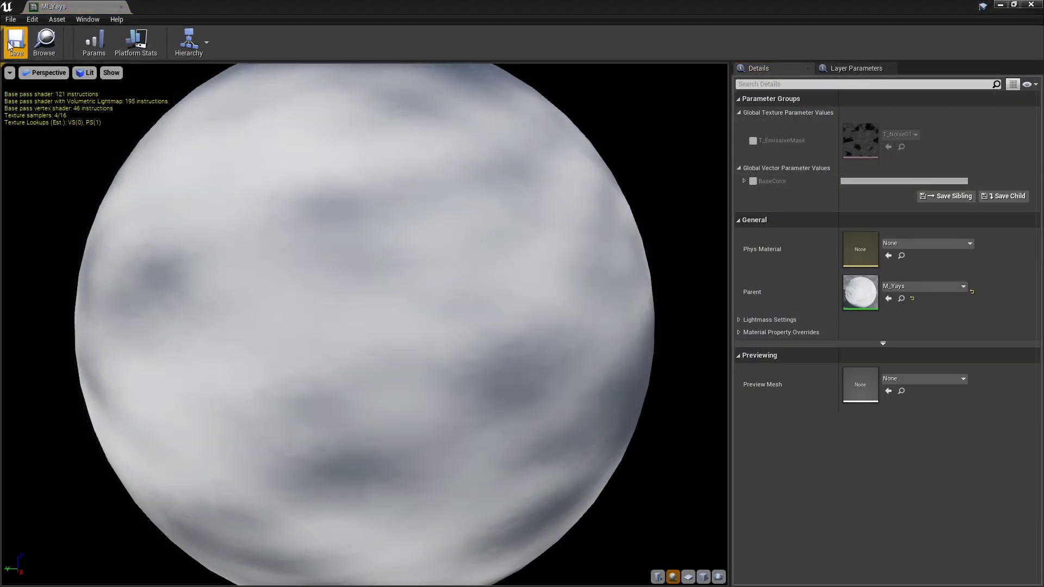
{"action": "left_click", "coordinate": [1032, 5]}
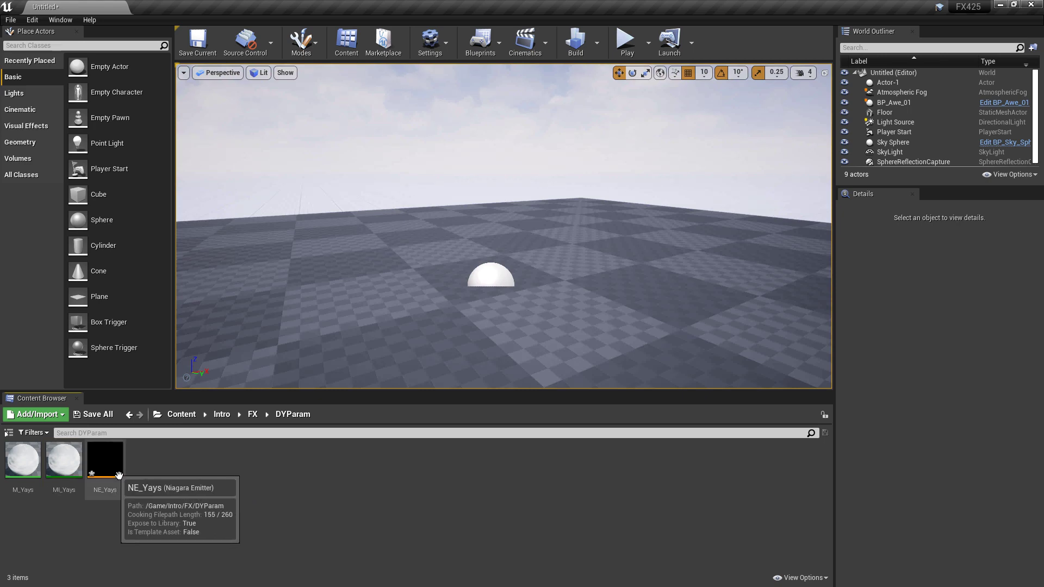
Step: Open NE_Yays and add a Spawn Burst Instantaneous module (1 particle) to Emitter Update
{"action": "double_click", "coordinate": [105, 461]}
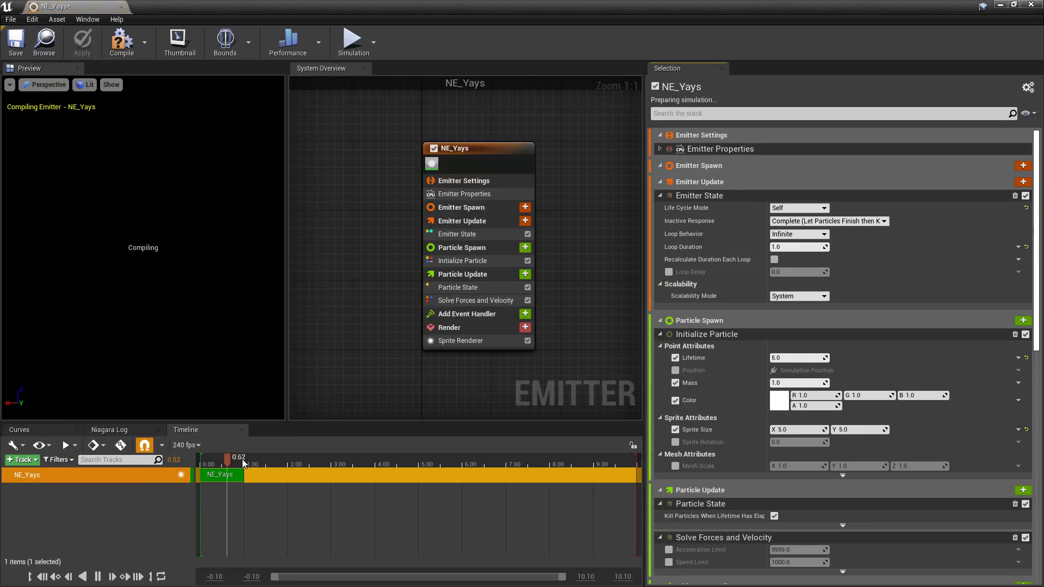
{"action": "left_click_drag", "start_coordinate": [243, 463], "coordinate": [225, 463]}
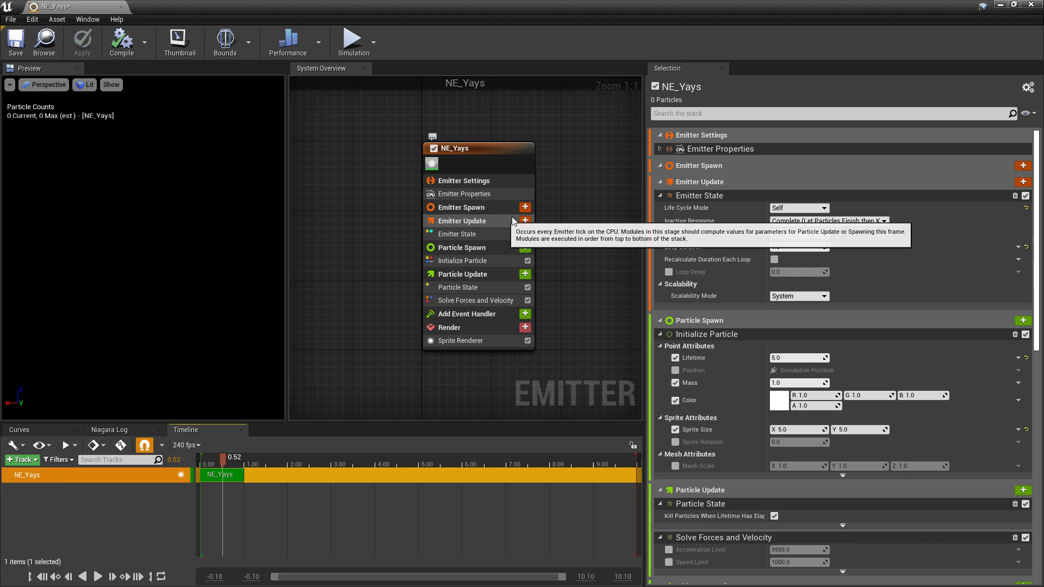
{"action": "left_click", "coordinate": [526, 223]}
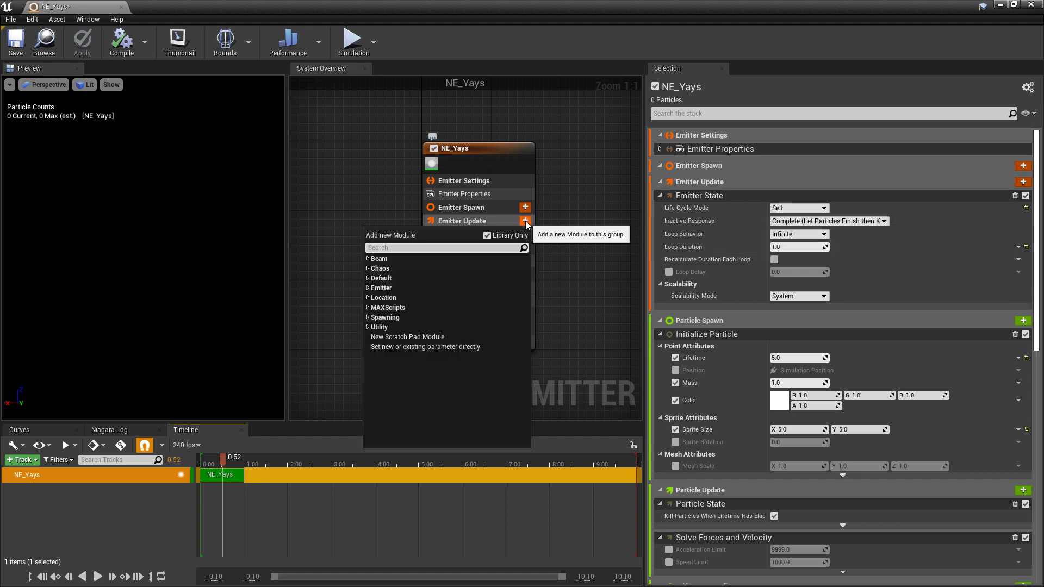
{"action": "type", "text": "spawn"}
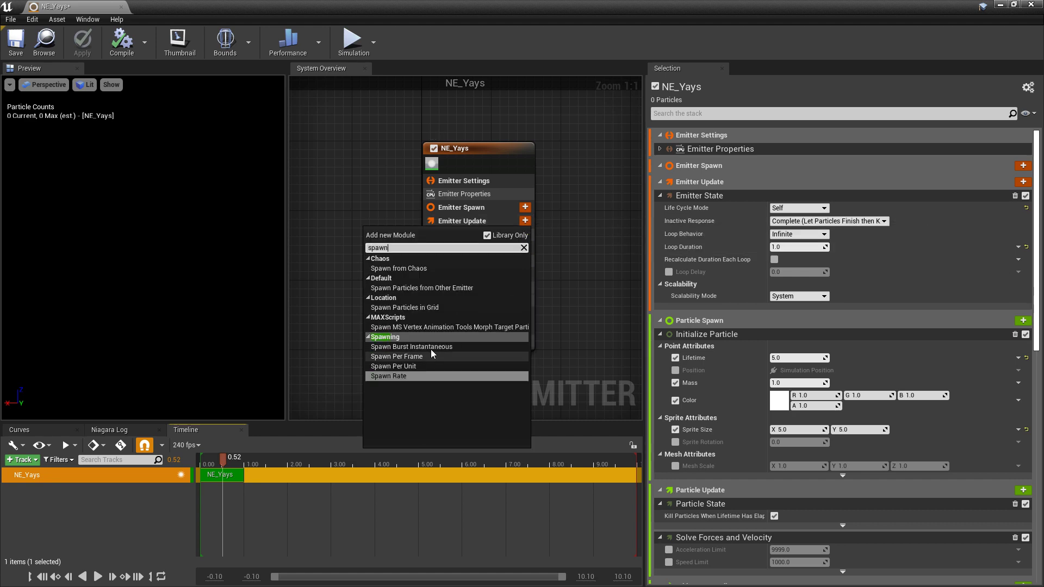
{"action": "left_click", "coordinate": [411, 346]}
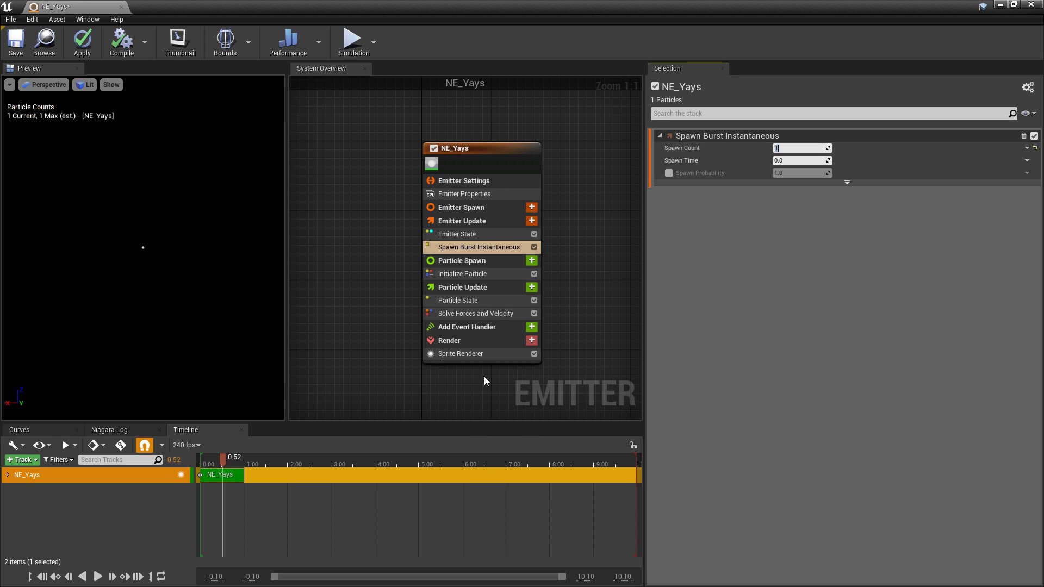
Step: Replace the Sprite Renderer with a Mesh Renderer using the S_Arrow mesh
{"action": "left_click", "coordinate": [479, 354]}
{"action": "key", "text": "Delete"}
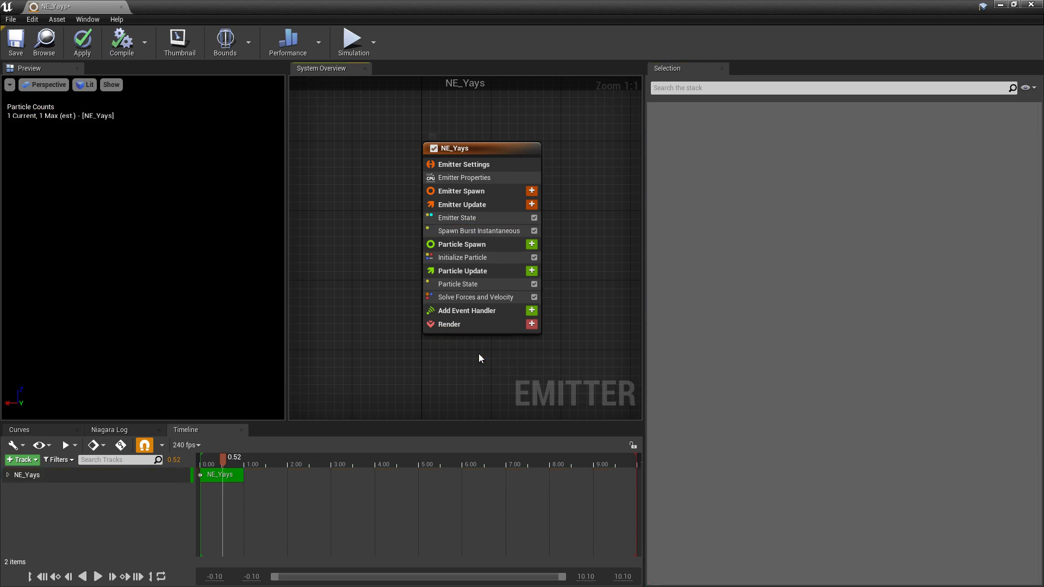
{"action": "left_click", "coordinate": [531, 324]}
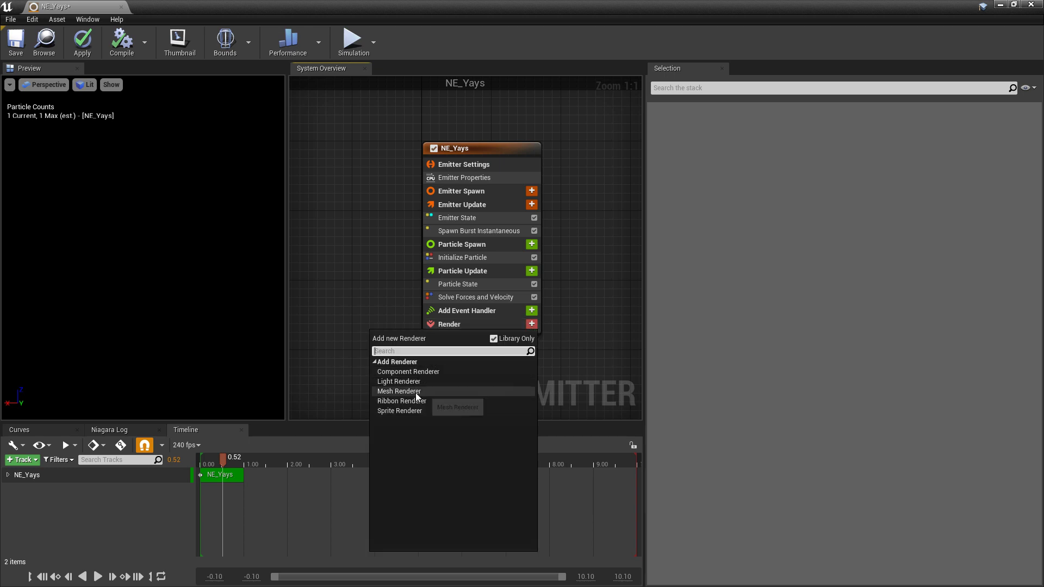
{"action": "left_click", "coordinate": [419, 392]}
{"action": "left_click", "coordinate": [480, 355]}
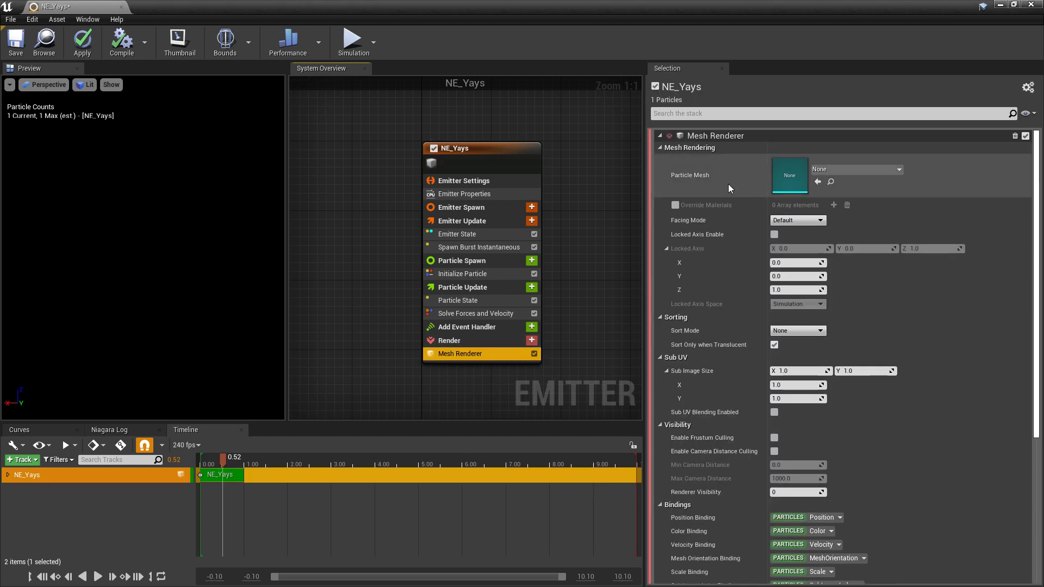
{"action": "left_click", "coordinate": [835, 171]}
{"action": "type", "text": "a"}
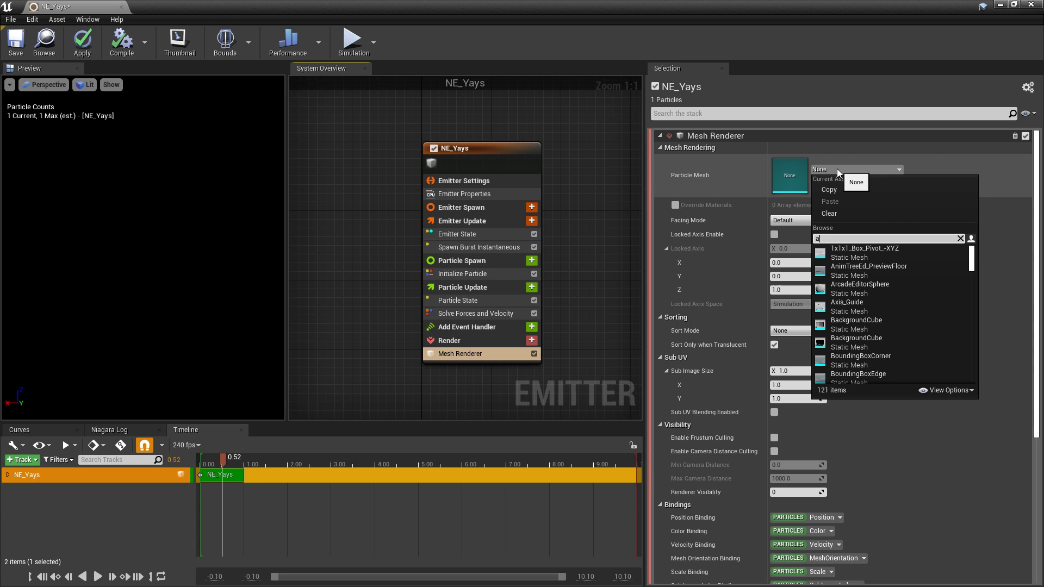
{"action": "type", "text": "rrow"}
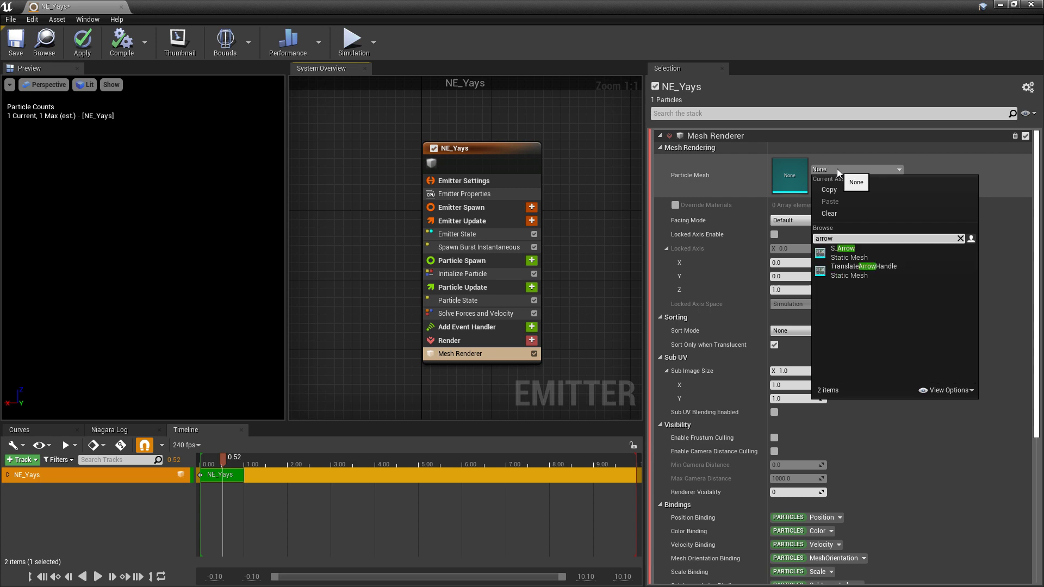
{"action": "left_click", "coordinate": [842, 252]}
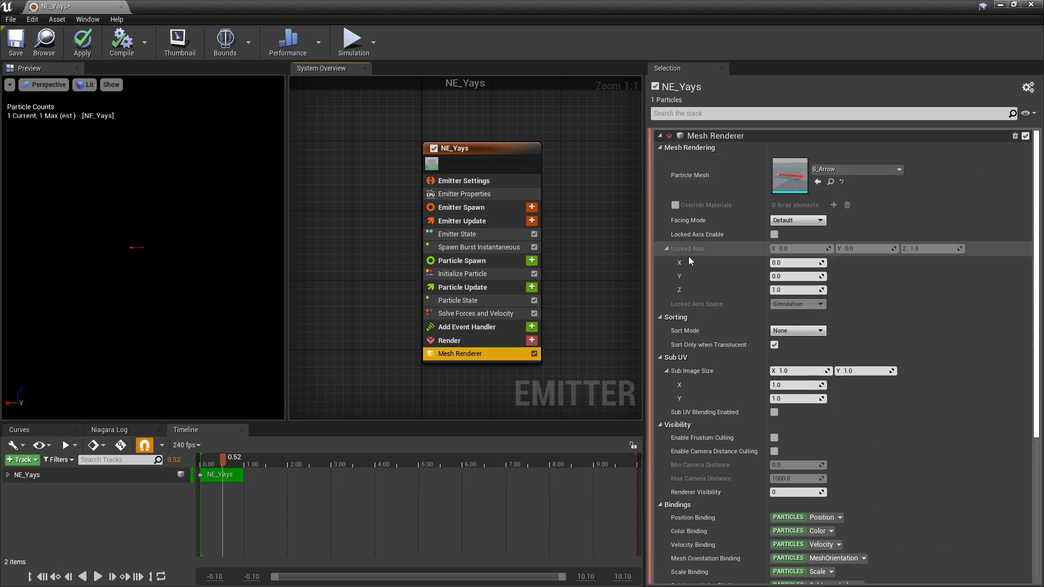
Step: Enable Override Materials, assign MI_Yays as the override material, and save NE_Yays
{"action": "left_click", "coordinate": [674, 205]}
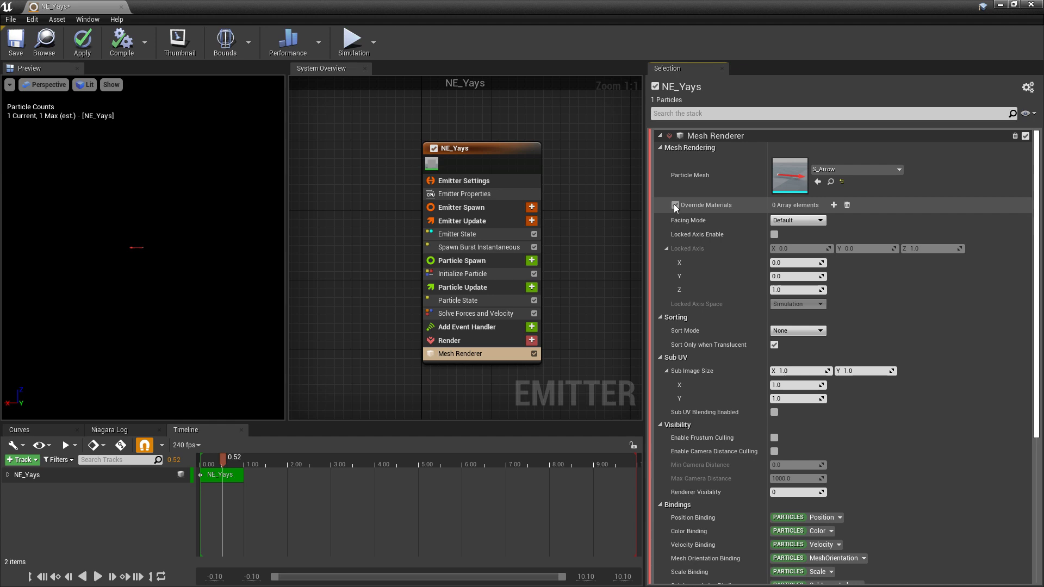
{"action": "left_click", "coordinate": [833, 206]}
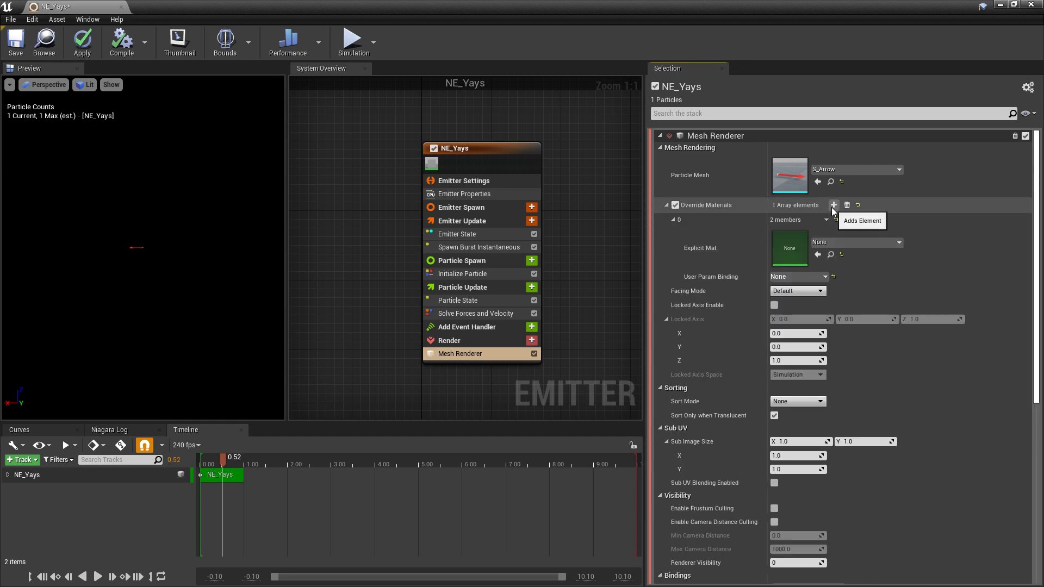
{"action": "double_click", "coordinate": [552, 10]}
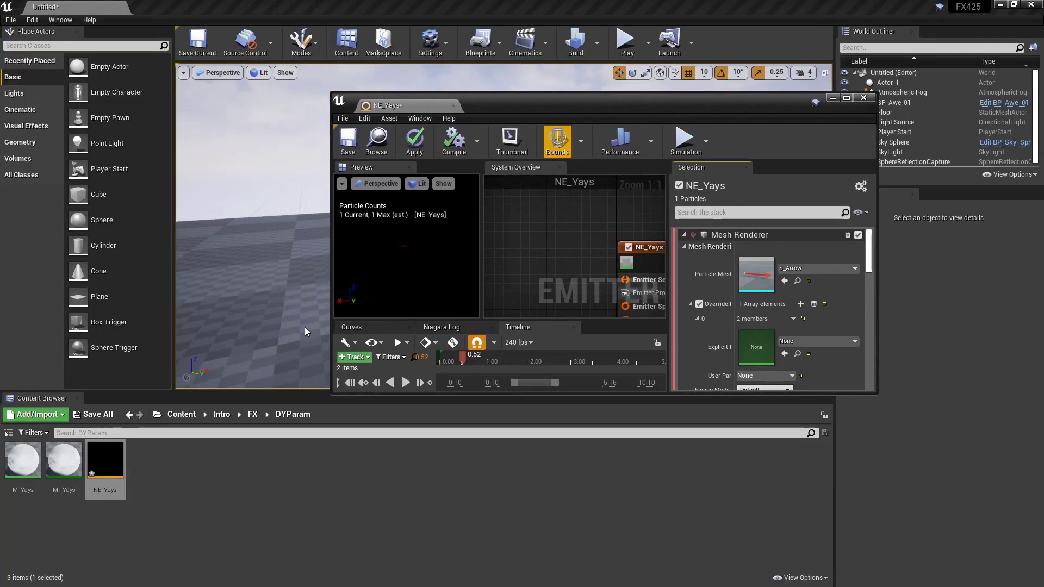
{"action": "left_click_drag", "start_coordinate": [68, 468], "coordinate": [757, 348]}
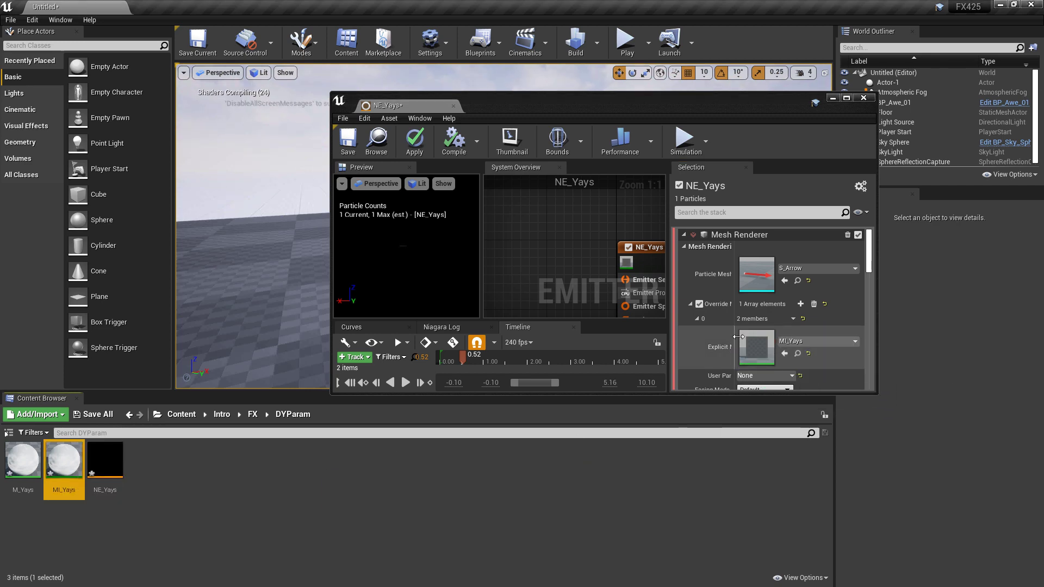
{"action": "left_click", "coordinate": [847, 97]}
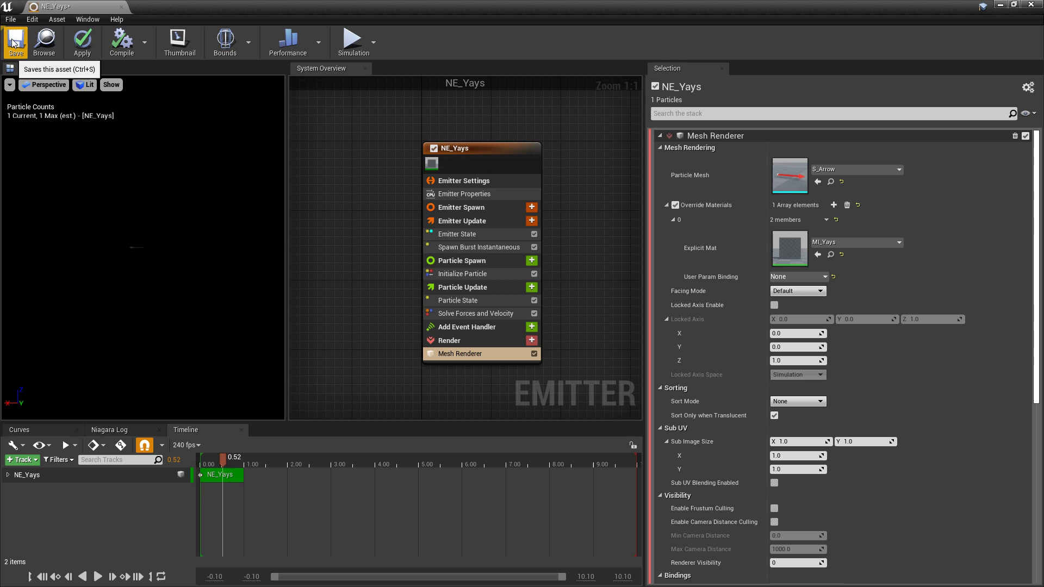
{"action": "left_click", "coordinate": [13, 42]}
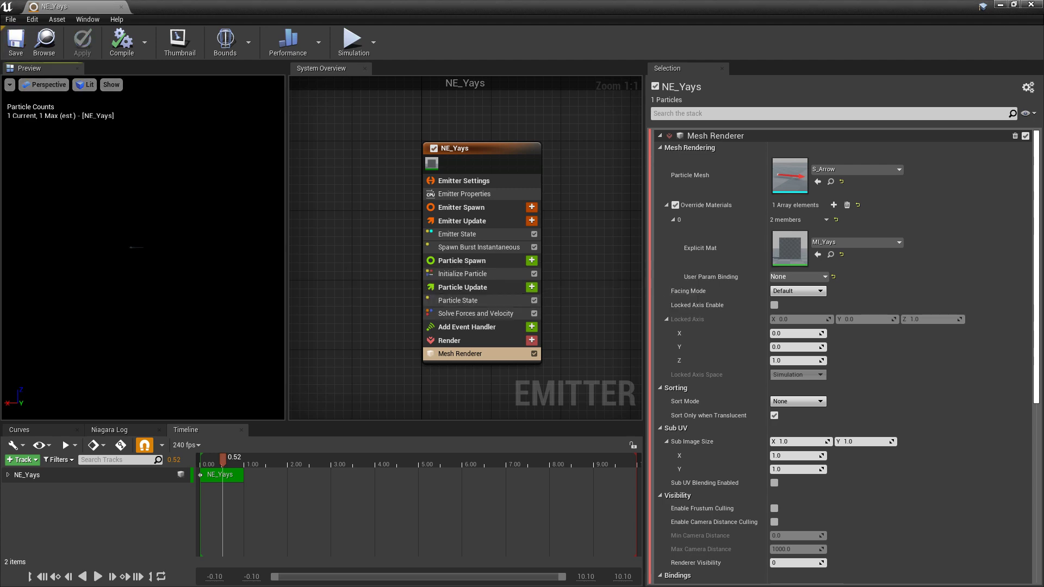
{"action": "left_click_drag", "start_coordinate": [124, 286], "coordinate": [185, 313]}
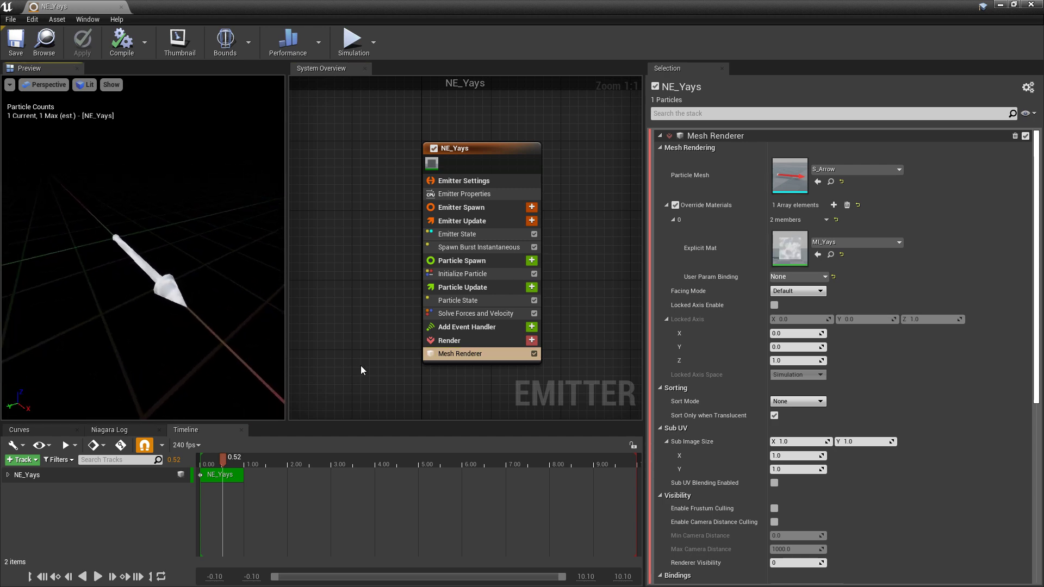
Step: Set the Initialize Particle colour to orange-red with red at 10
{"action": "left_click", "coordinate": [462, 274]}
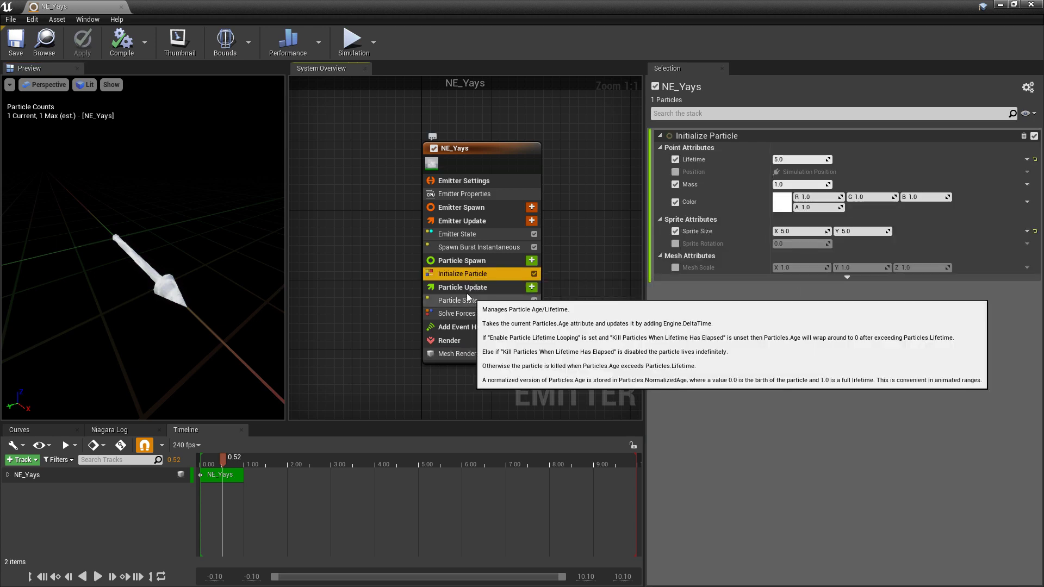
{"action": "left_click", "coordinate": [783, 204]}
{"action": "left_click_drag", "start_coordinate": [860, 298], "coordinate": [899, 322]}
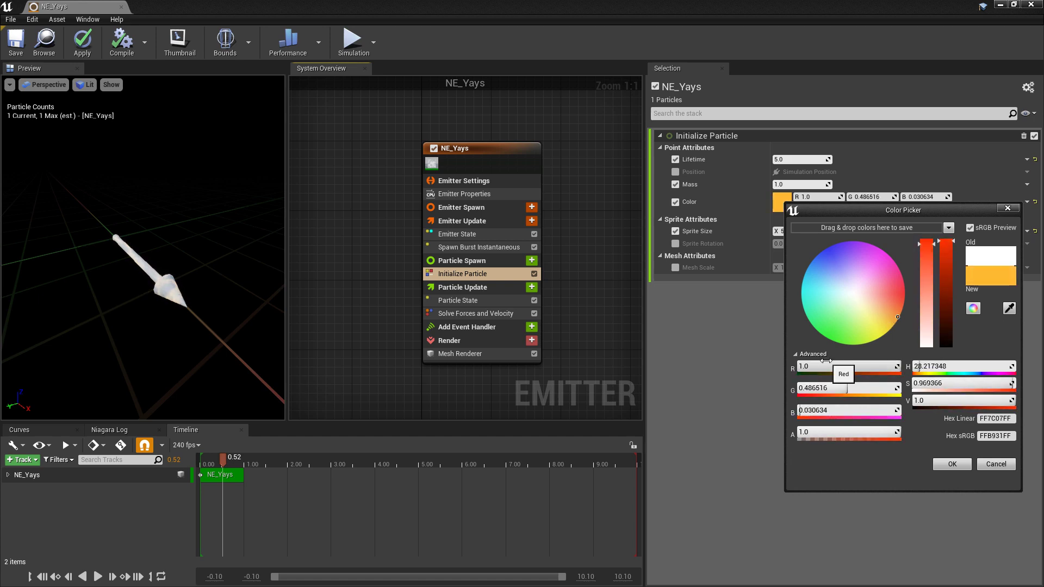
{"action": "left_click", "coordinate": [826, 362]}
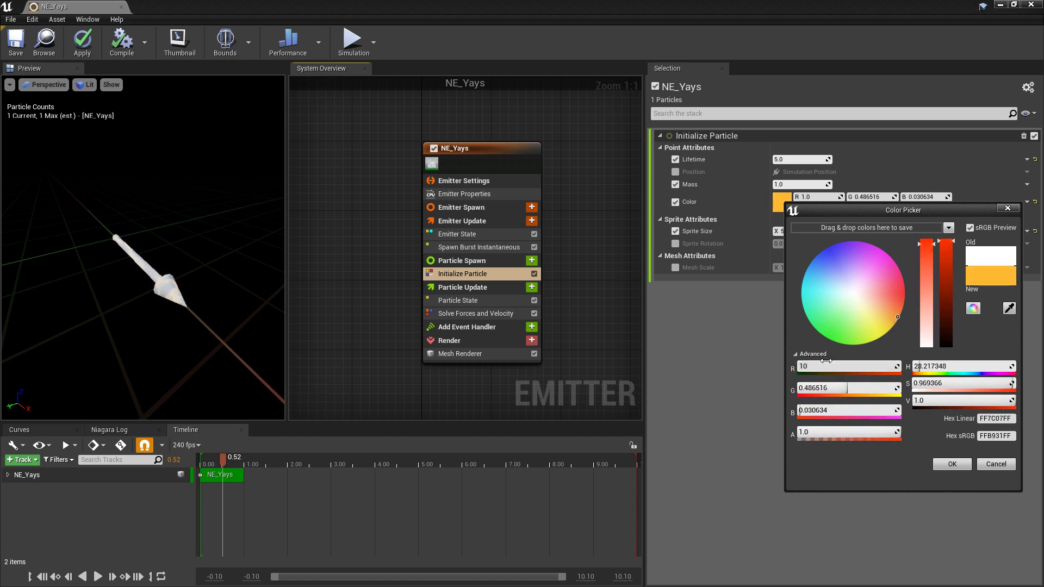
{"action": "type", "text": "10"}
{"action": "key", "text": "Return"}
{"action": "left_click", "coordinate": [952, 464]}
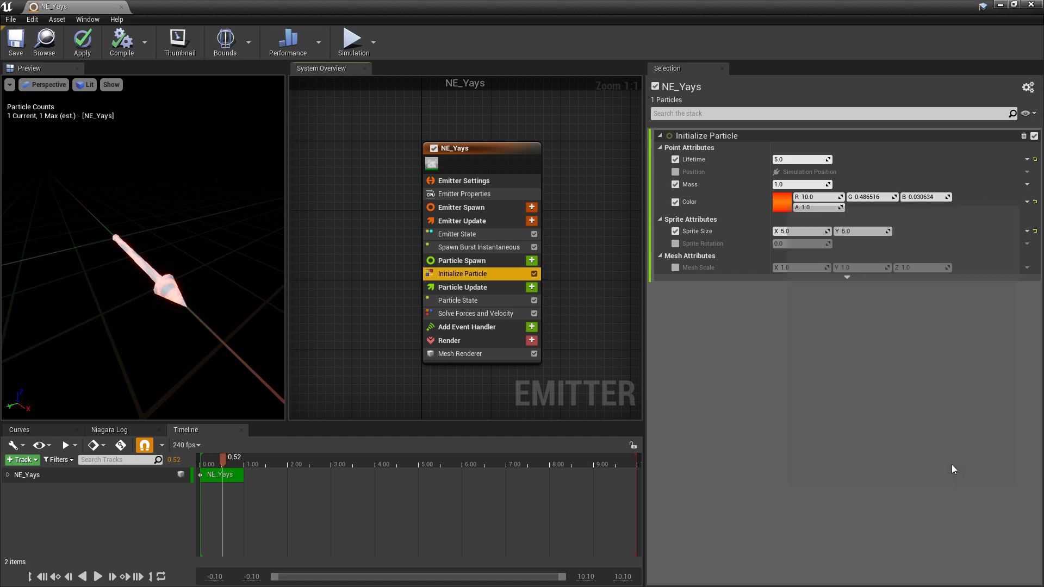
Step: Add Scale Color with Scale RGB as Vector from Float 200, save and close NE_Yays
{"action": "left_click", "coordinate": [532, 287]}
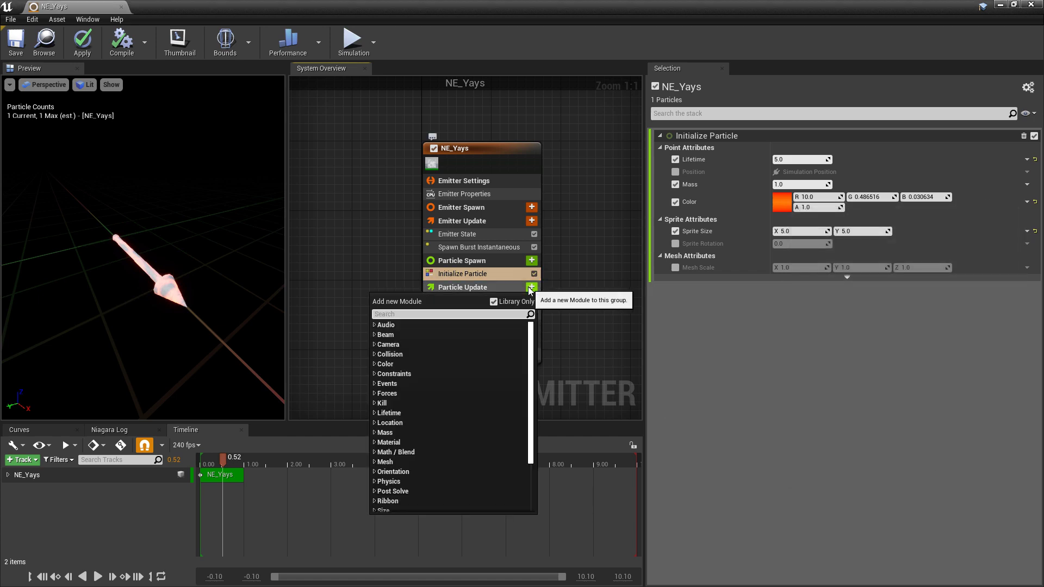
{"action": "type", "text": "scale"}
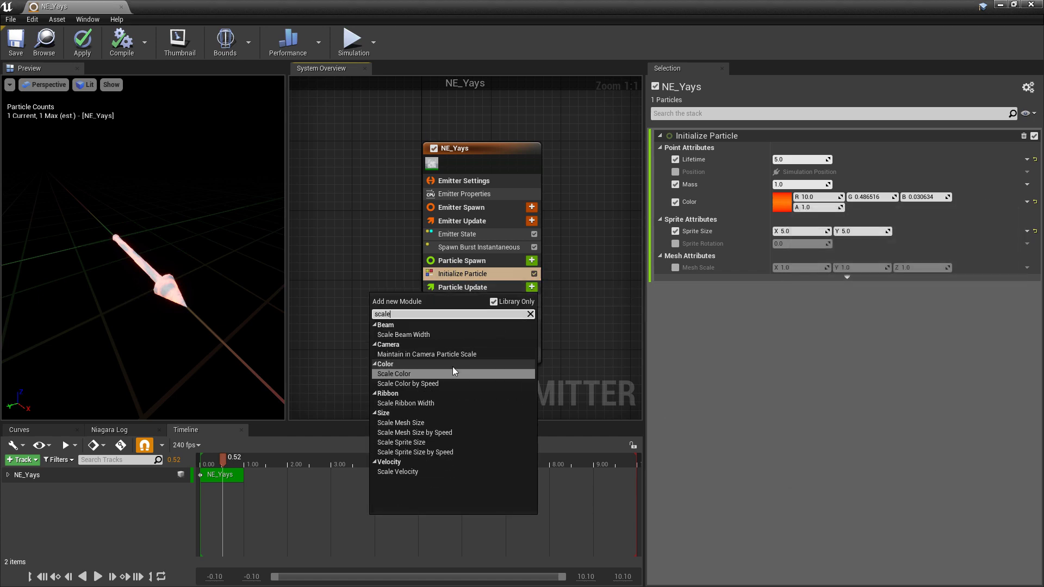
{"action": "left_click", "coordinate": [447, 373]}
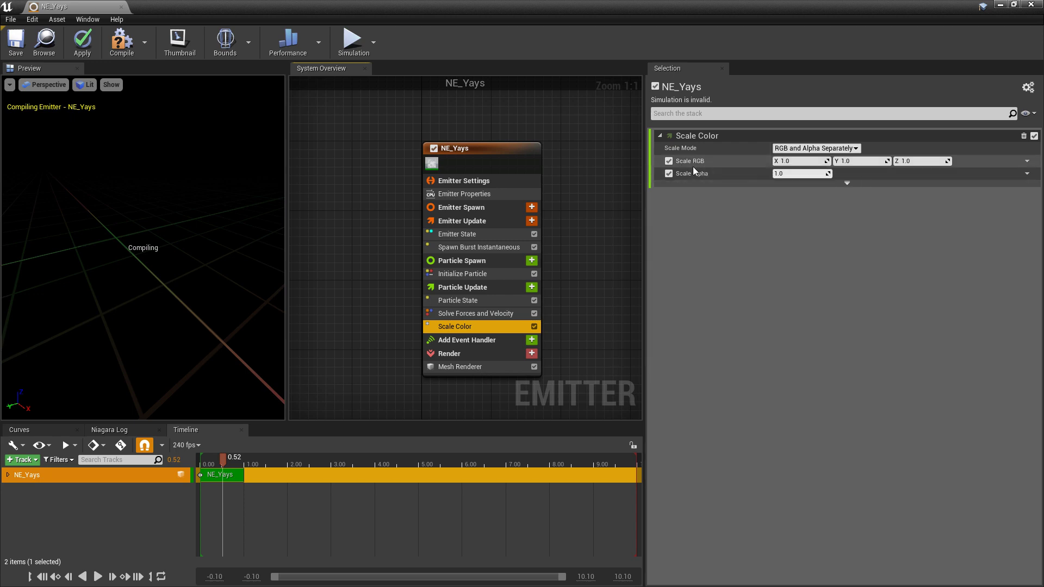
{"action": "left_click", "coordinate": [1025, 163]}
{"action": "type", "text": "float"}
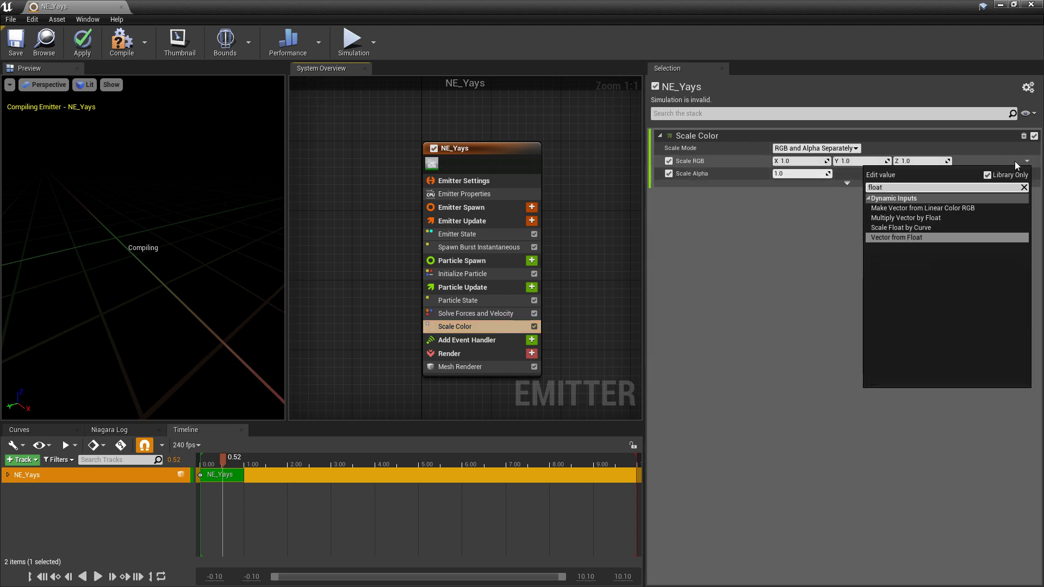
{"action": "key", "text": "Return"}
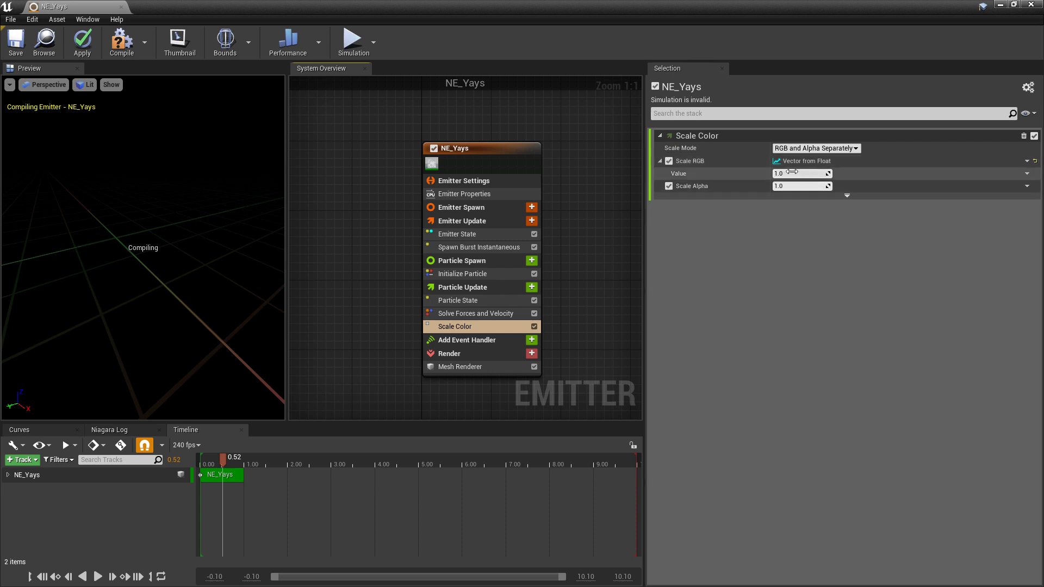
{"action": "type", "text": "200"}
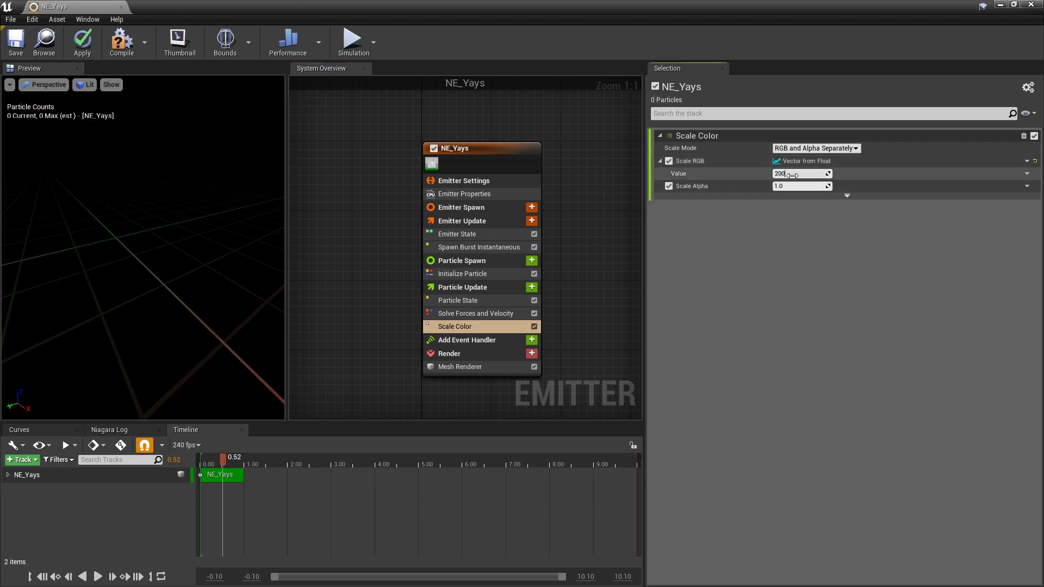
{"action": "key", "text": "Return"}
{"action": "left_click", "coordinate": [15, 43]}
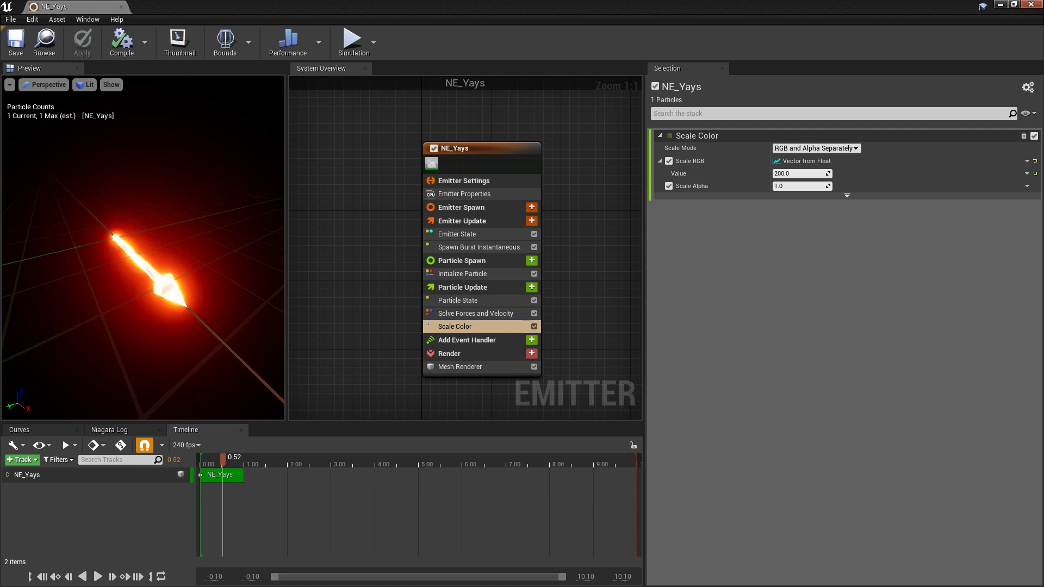
{"action": "left_click", "coordinate": [1034, 6]}
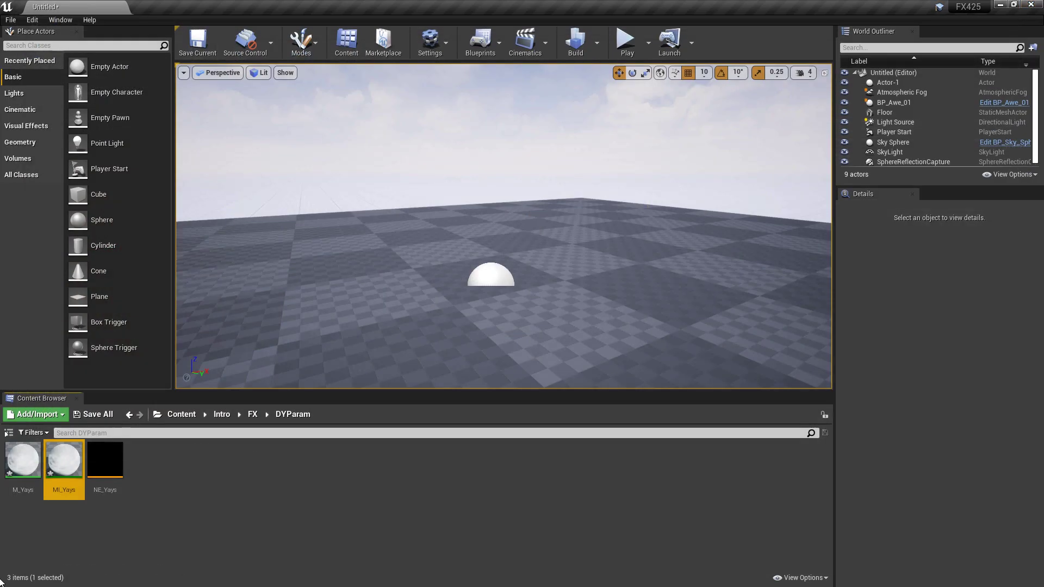
Step: Reopen M_Yays, add a Panner node, and connect it to the T_EmissiveMask UVs input
{"action": "double_click", "coordinate": [28, 466]}
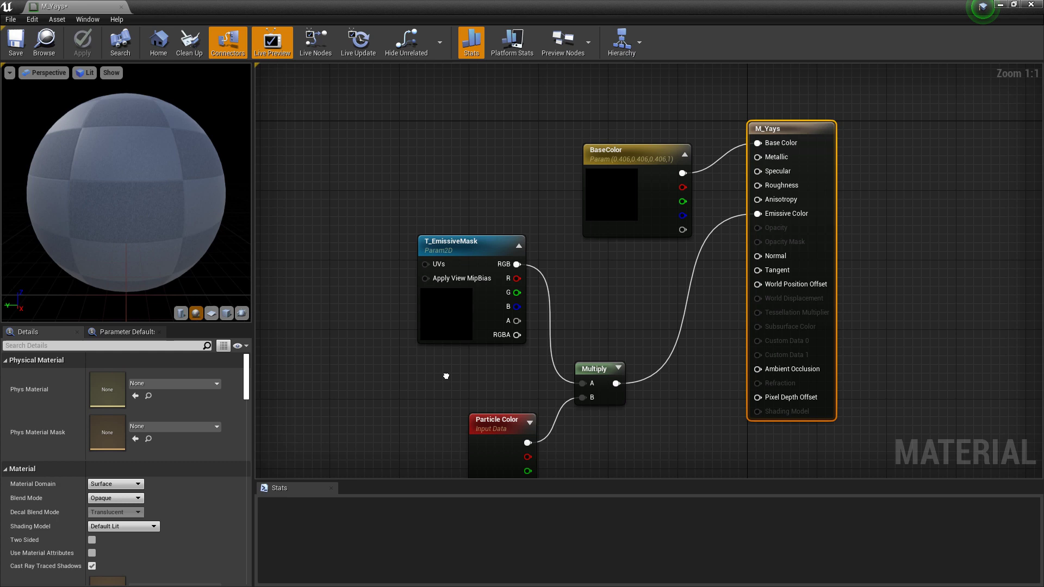
{"action": "right_click", "coordinate": [351, 277]}
{"action": "type", "text": "pa"}
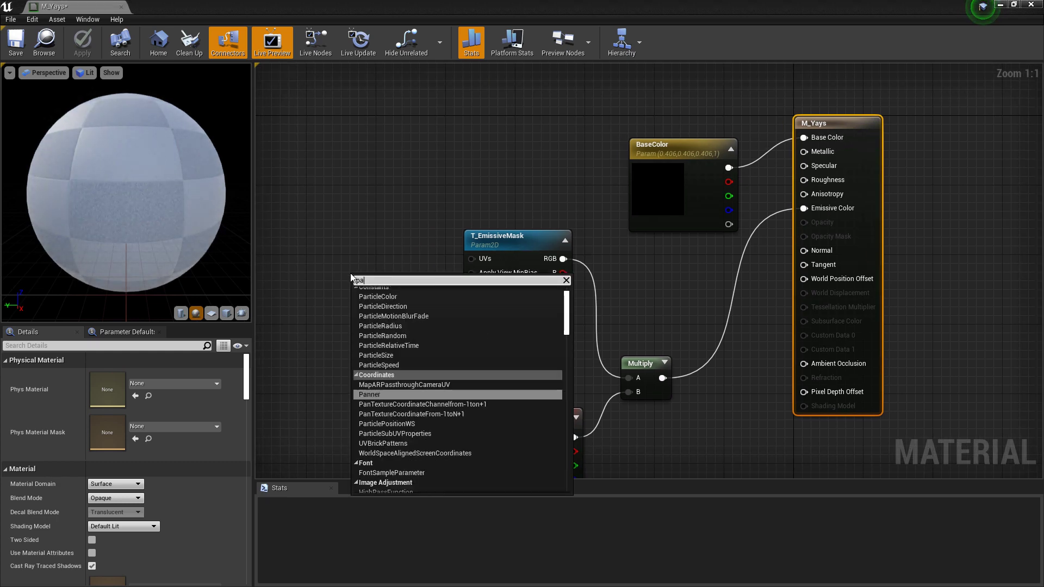
{"action": "type", "text": "nner"}
{"action": "key", "text": "Return"}
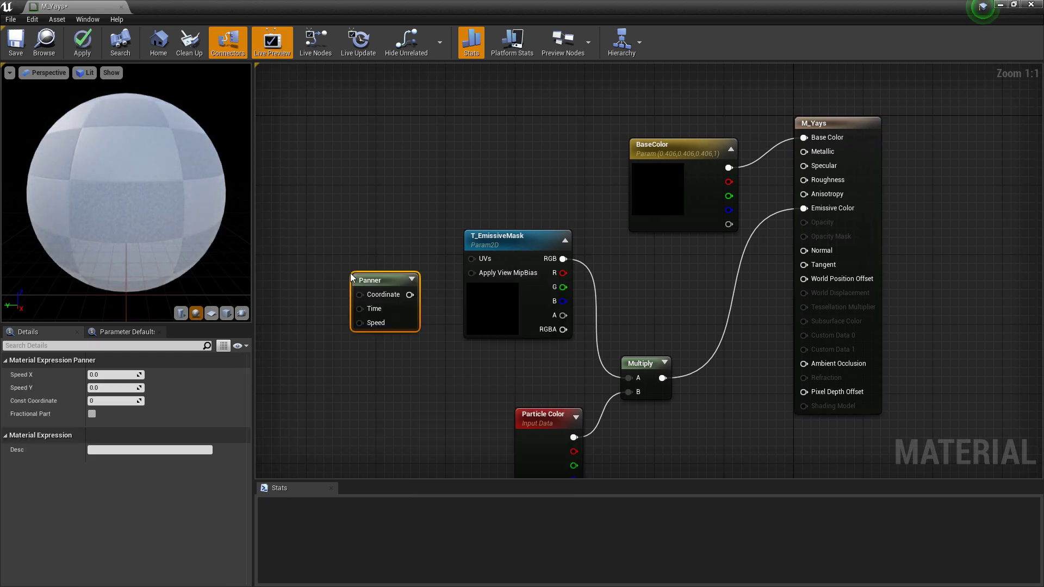
{"action": "left_click_drag", "start_coordinate": [384, 279], "coordinate": [472, 260]}
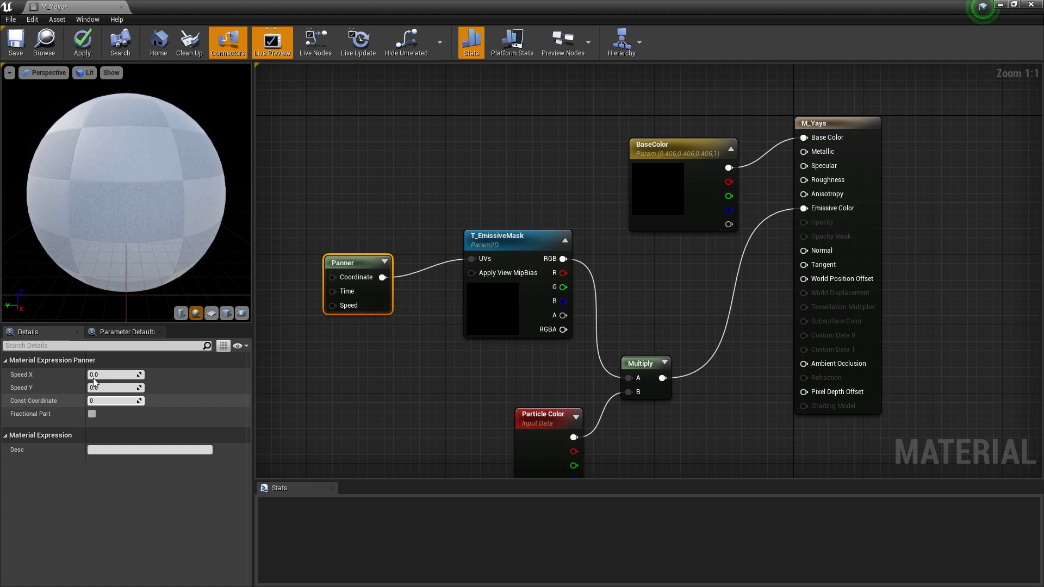
{"action": "right_click_drag", "start_coordinate": [382, 386], "coordinate": [545, 375]}
Step: Add a Dynamic Parameter node left of the Panner, renaming Param1 EmissiveTime and Param2 EmissiveSpeed
{"action": "right_click", "coordinate": [361, 333]}
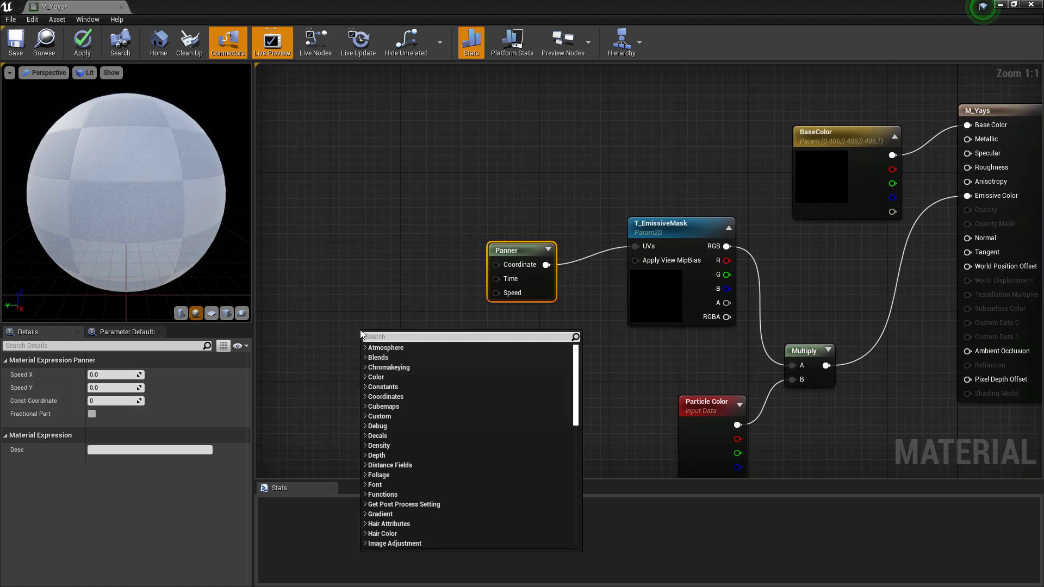
{"action": "type", "text": "dyna"}
{"action": "key", "text": "Return"}
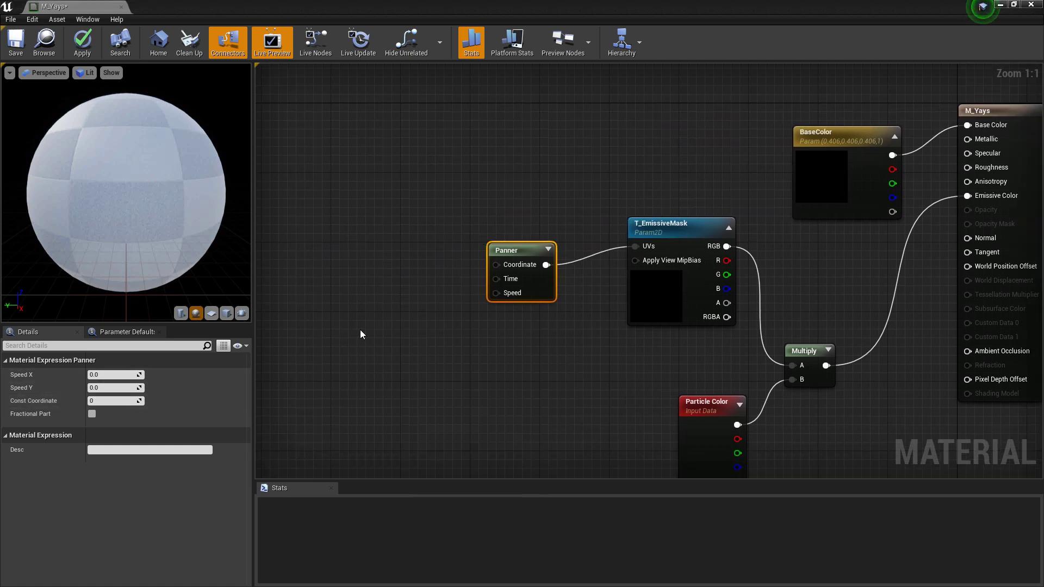
{"action": "left_click_drag", "start_coordinate": [401, 330], "coordinate": [349, 293]}
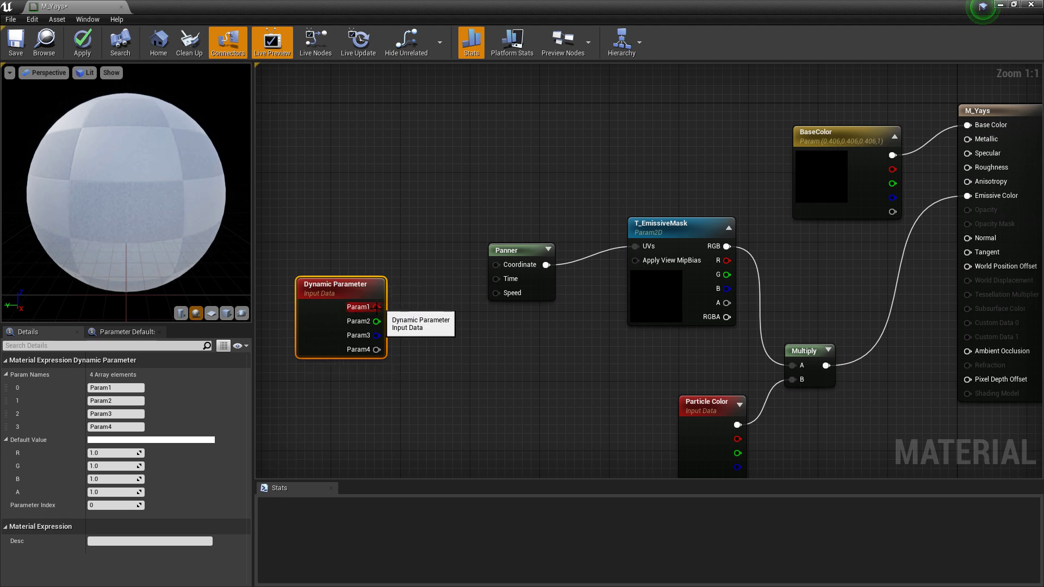
{"action": "left_click", "coordinate": [130, 388]}
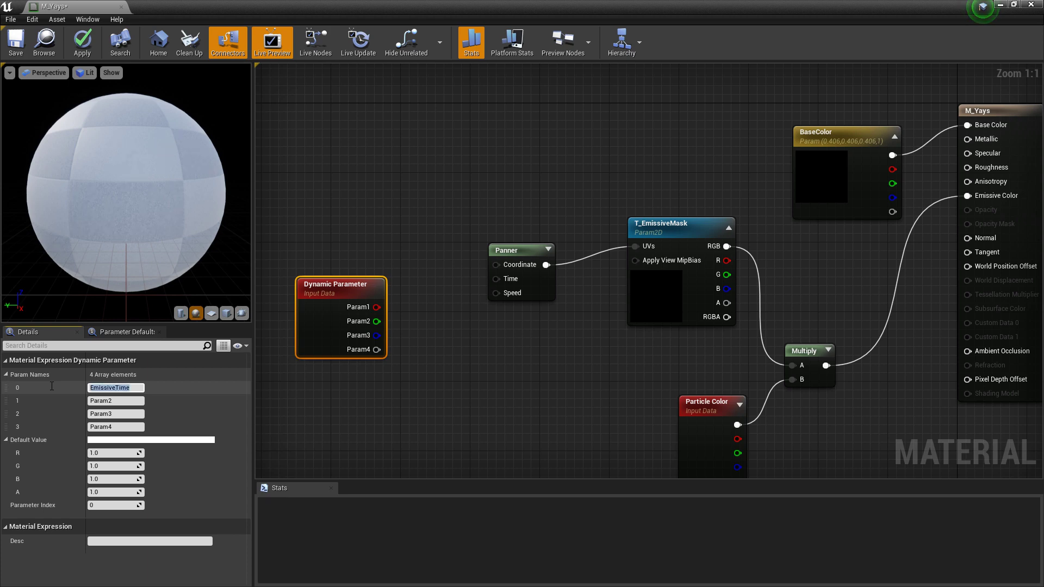
{"action": "key", "text": "Tab"}
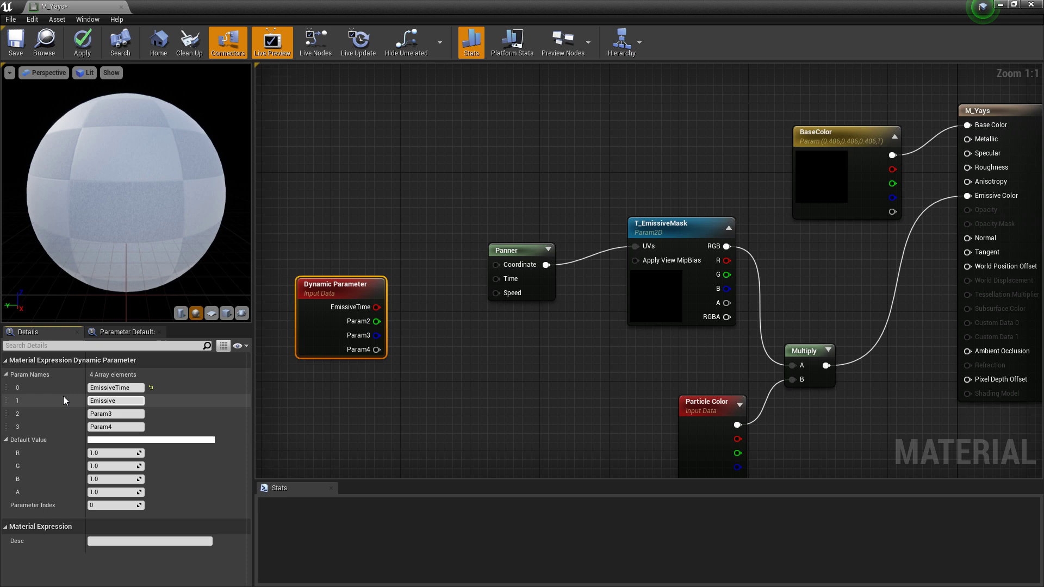
{"action": "type", "text": "EmissiveSpeed"}
{"action": "key", "text": "Return"}
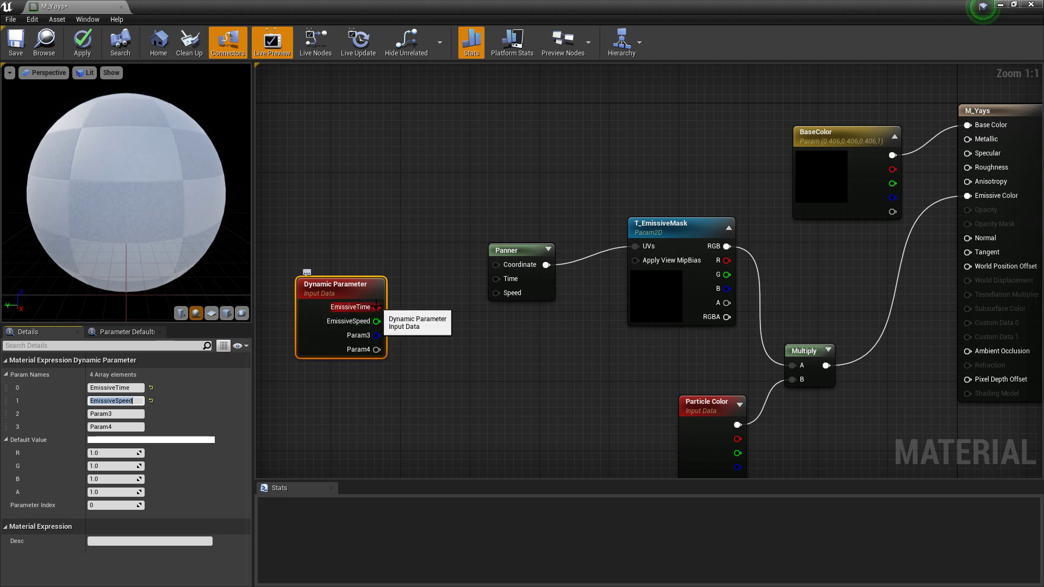
Step: Wire EmissiveTime and EmissiveSpeed into the Panner's Time and Speed, then tidy the node layout
{"action": "left_click_drag", "start_coordinate": [376, 308], "coordinate": [497, 279]}
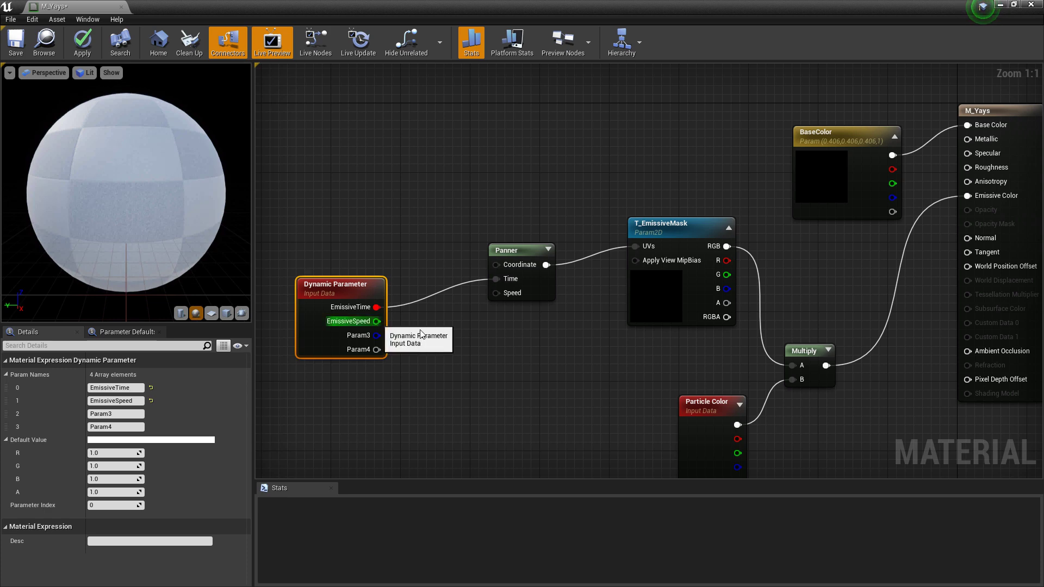
{"action": "left_click_drag", "start_coordinate": [376, 321], "coordinate": [496, 293]}
{"action": "right_click_drag", "start_coordinate": [553, 354], "coordinate": [536, 334]}
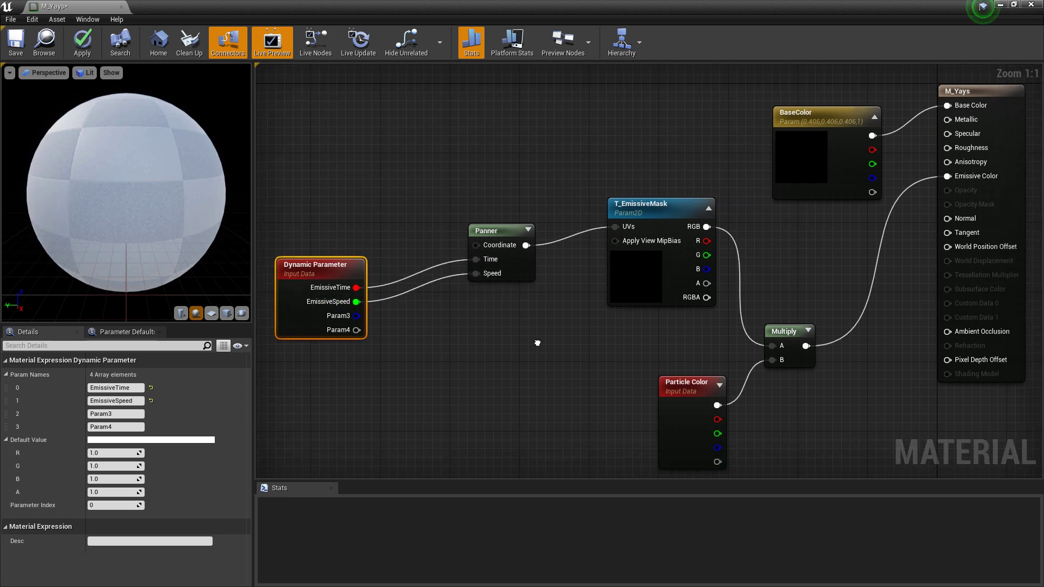
{"action": "left_click_drag", "start_coordinate": [701, 334], "coordinate": [468, 188]}
{"action": "left_click_drag", "start_coordinate": [665, 205], "coordinate": [534, 208]}
{"action": "left_click", "coordinate": [577, 205]}
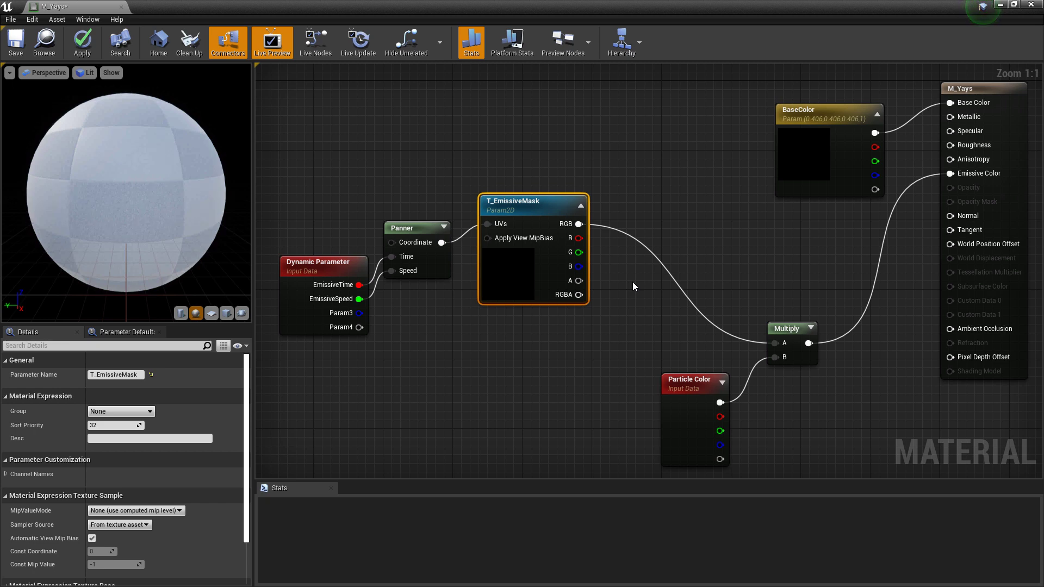
Step: Insert a Multiply of T_EmissiveMask RGB by Param3 before the old Multiply, renaming Param3 EmissiveMask
{"action": "left_click", "coordinate": [656, 252]}
{"action": "left_click_drag", "start_coordinate": [578, 224], "coordinate": [665, 269]}
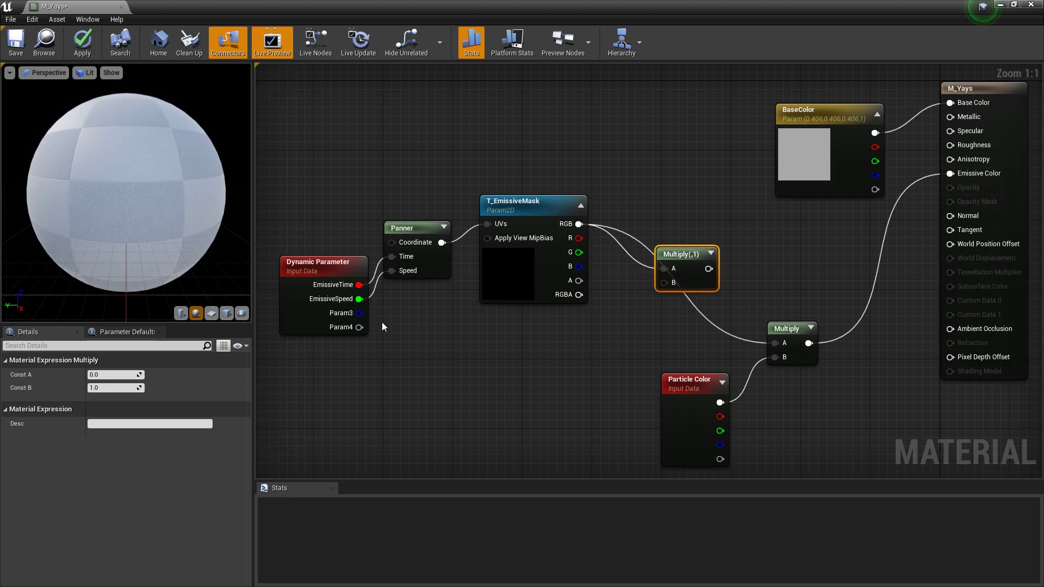
{"action": "left_click_drag", "start_coordinate": [359, 314], "coordinate": [664, 283]}
{"action": "left_click_drag", "start_coordinate": [698, 269], "coordinate": [776, 347]}
{"action": "left_click", "coordinate": [318, 272]}
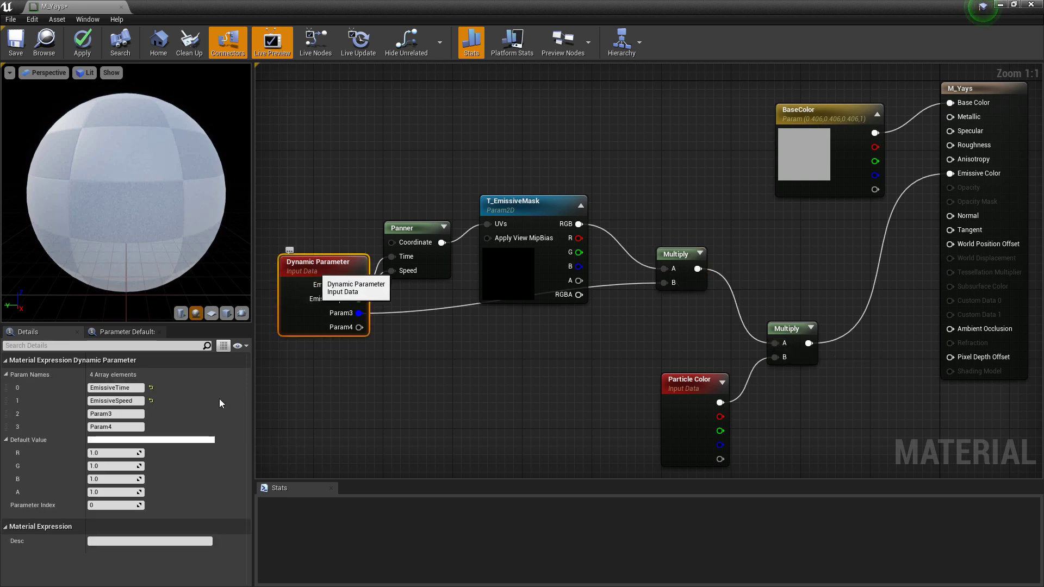
{"action": "left_click", "coordinate": [125, 414]}
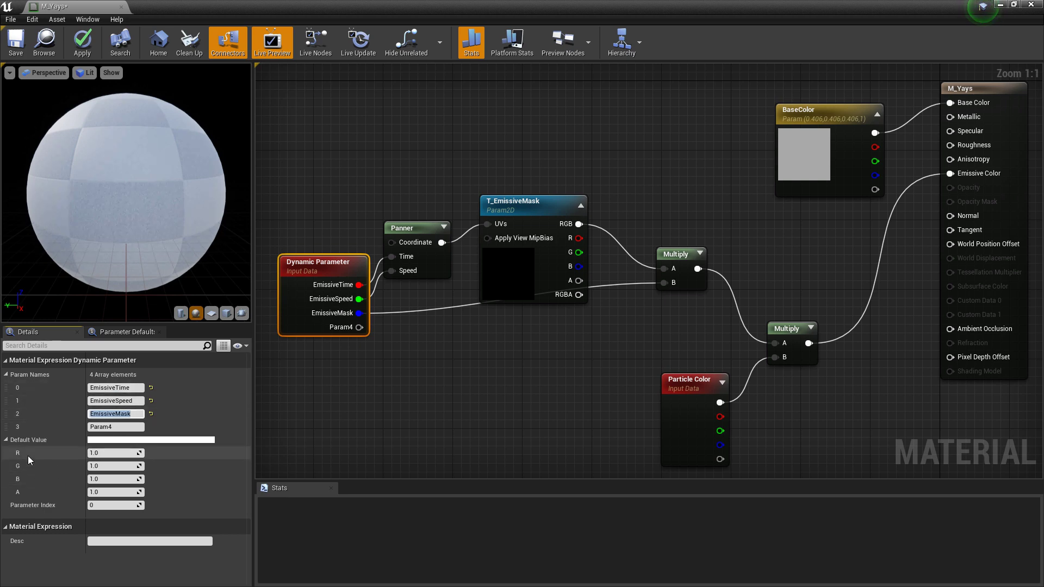
Step: Set the Dynamic Parameter's default R, G and B values to 0
{"action": "left_click", "coordinate": [107, 452]}
{"action": "type", "text": "0"}
{"action": "key", "text": "Return"}
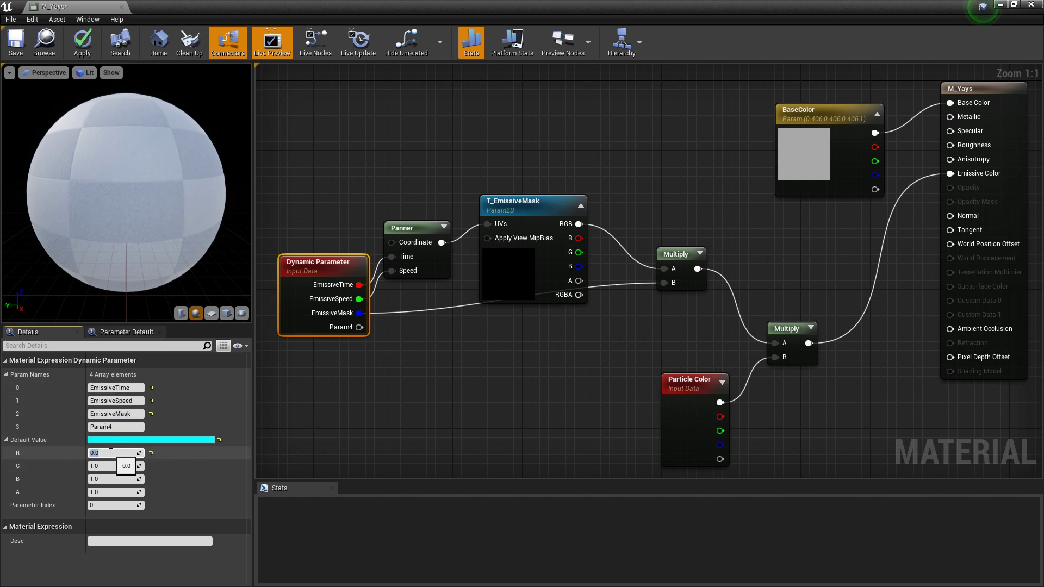
{"action": "key", "text": "Return"}
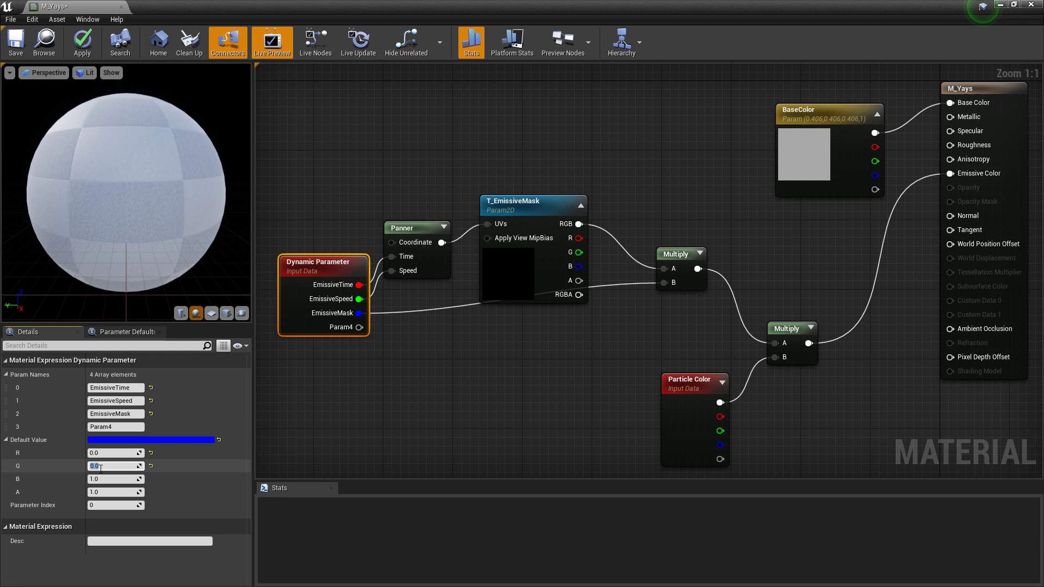
{"action": "type", "text": "0"}
{"action": "key", "text": "Return"}
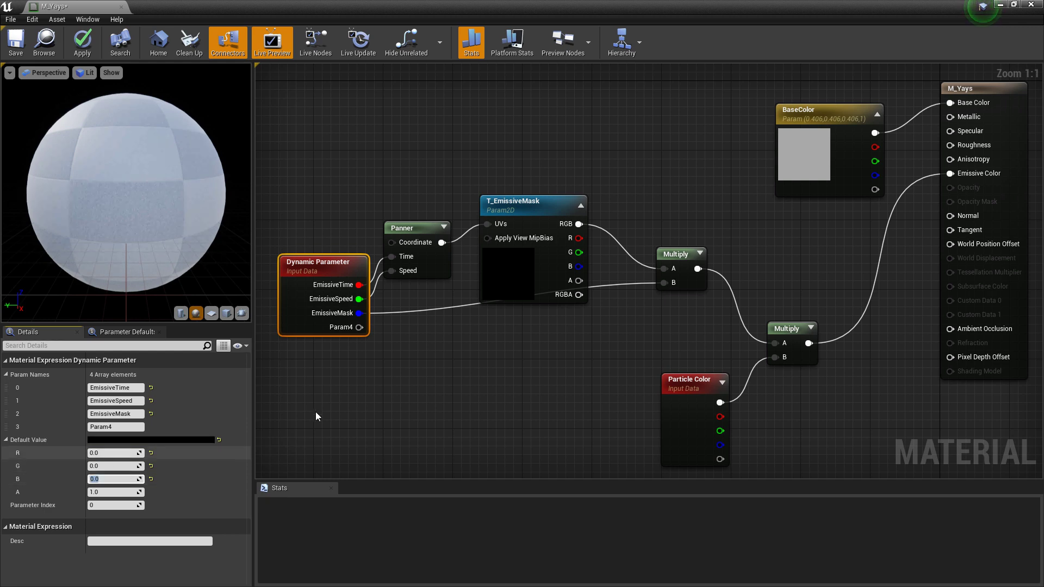
Step: Save M_Yays, close the material editor and open the NE_Yays emitter
{"action": "left_click", "coordinate": [15, 48]}
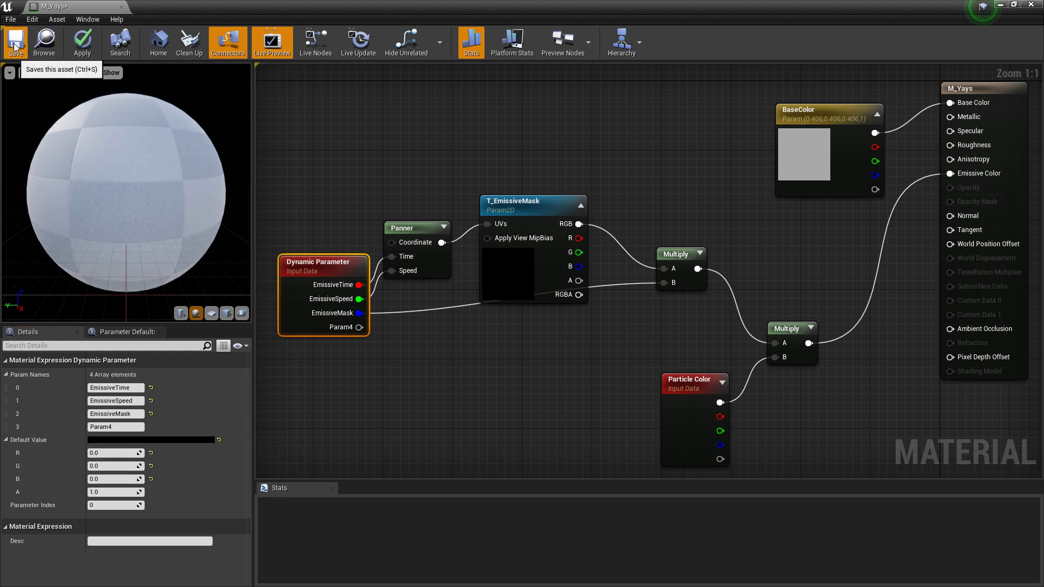
{"action": "left_click", "coordinate": [1035, 6]}
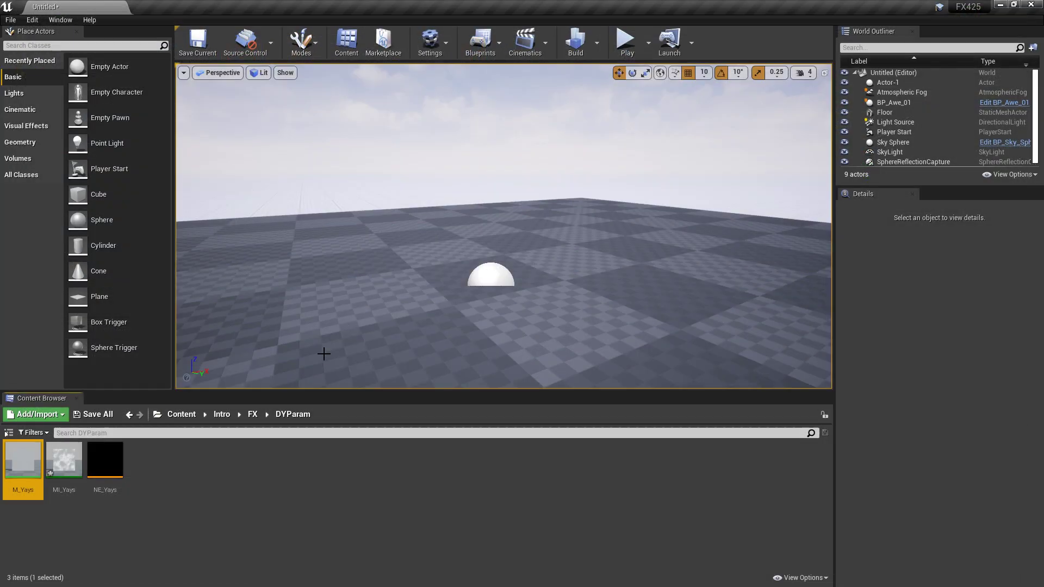
{"action": "double_click", "coordinate": [105, 459]}
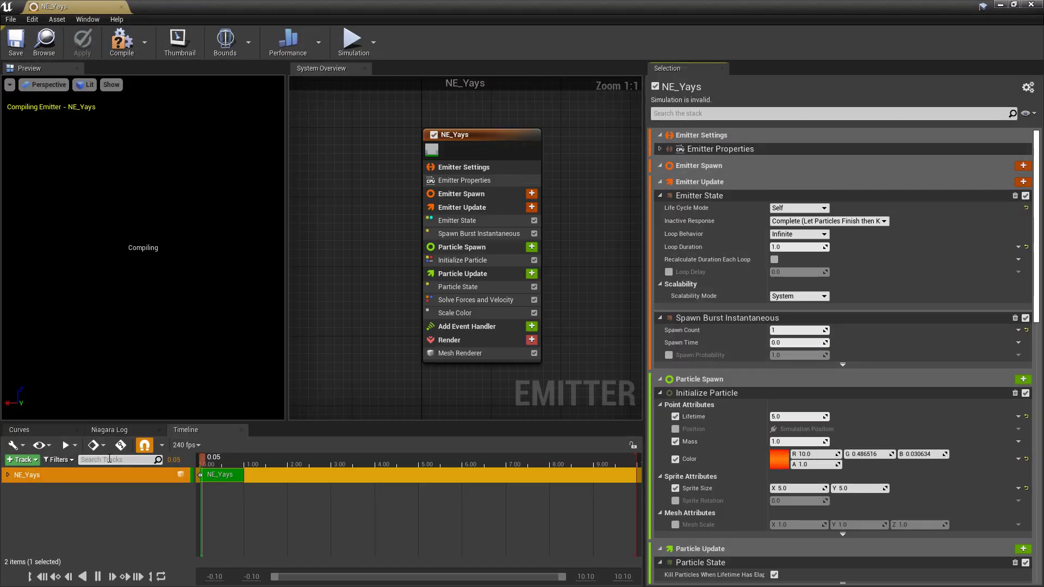
Step: Search 'dyn' from Particle Update's add-module menu and add Dynamic Material Parameters
{"action": "left_click", "coordinate": [532, 275]}
{"action": "type", "text": "dyna"}
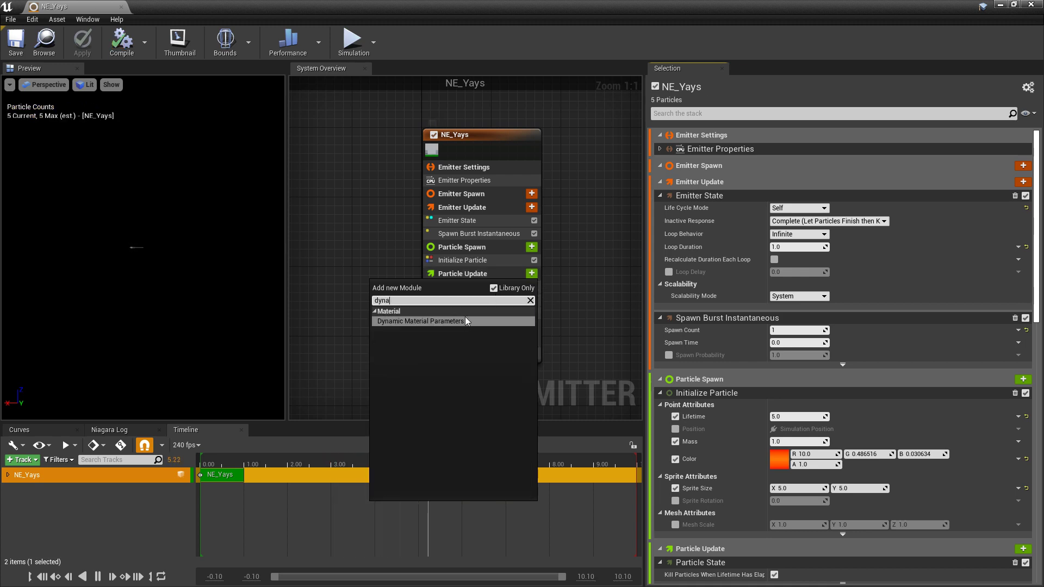
{"action": "left_click", "coordinate": [421, 321]}
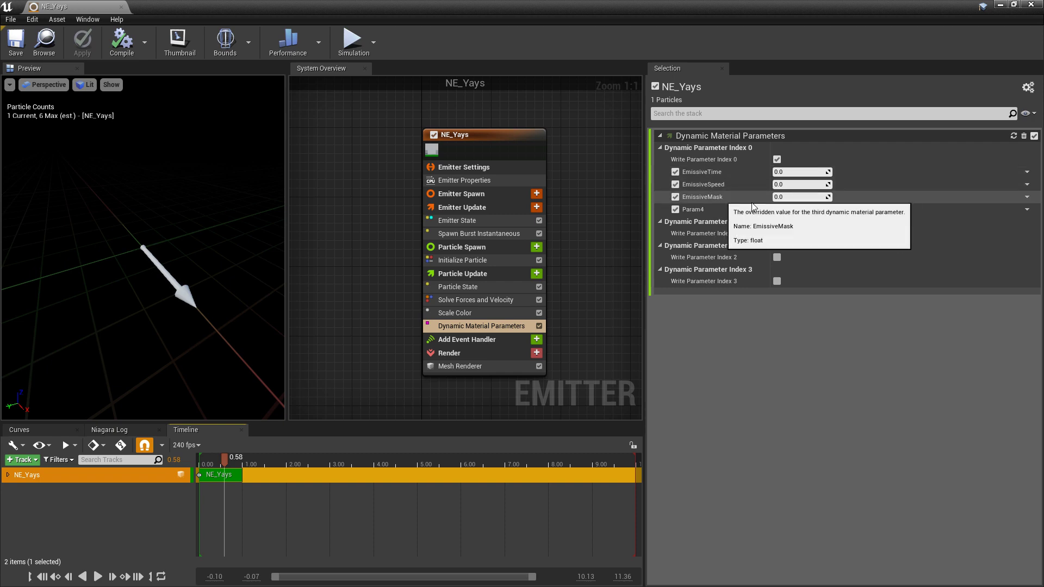
Step: Switch EmissiveMask to Float from Curve and set the curve's first key to 0
{"action": "left_click", "coordinate": [1028, 197]}
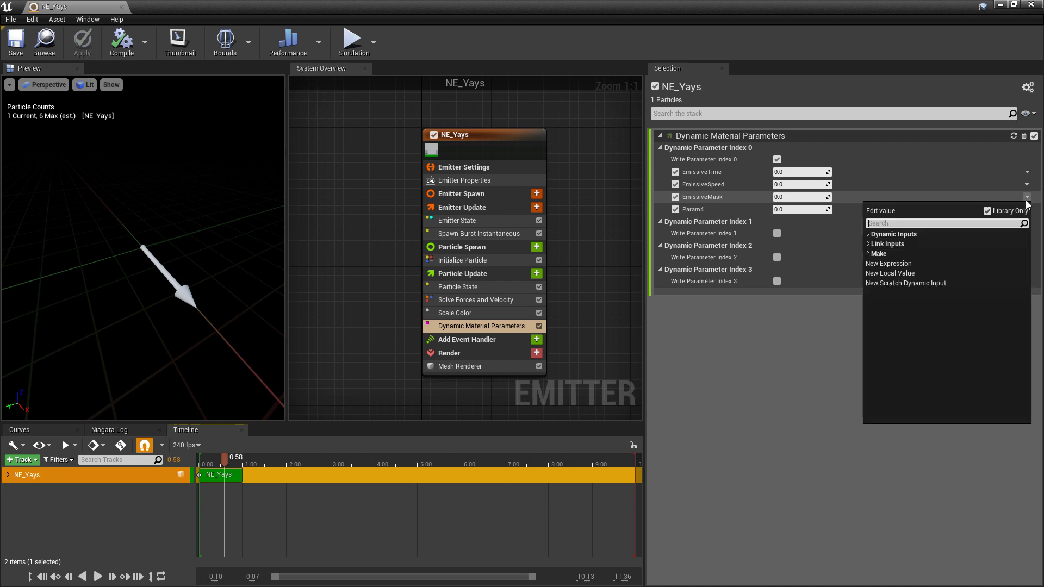
{"action": "type", "text": "curve"}
{"action": "key", "text": "Return"}
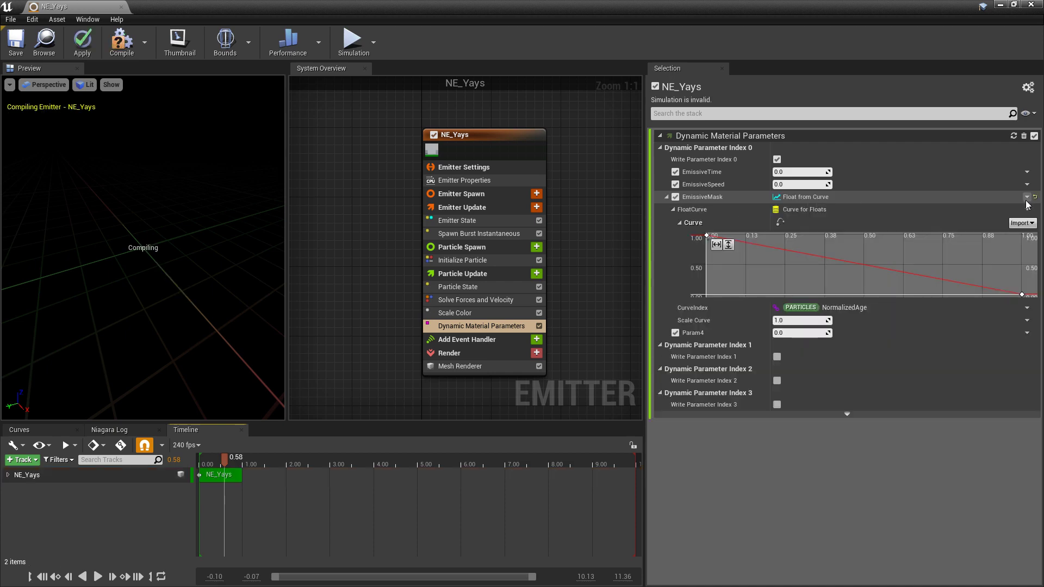
{"action": "left_click", "coordinate": [708, 237]}
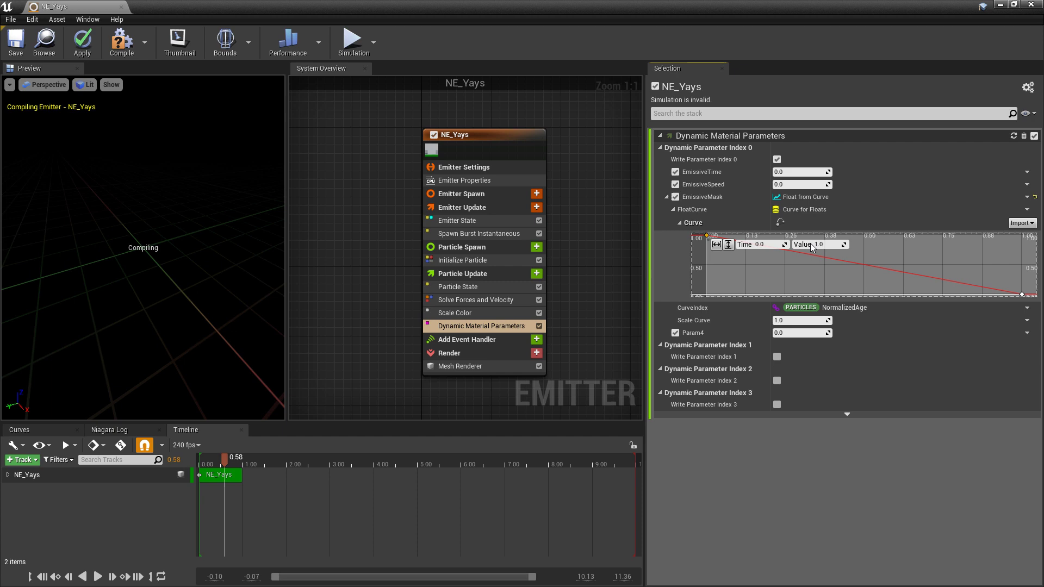
{"action": "left_click", "coordinate": [823, 245]}
{"action": "type", "text": "0"}
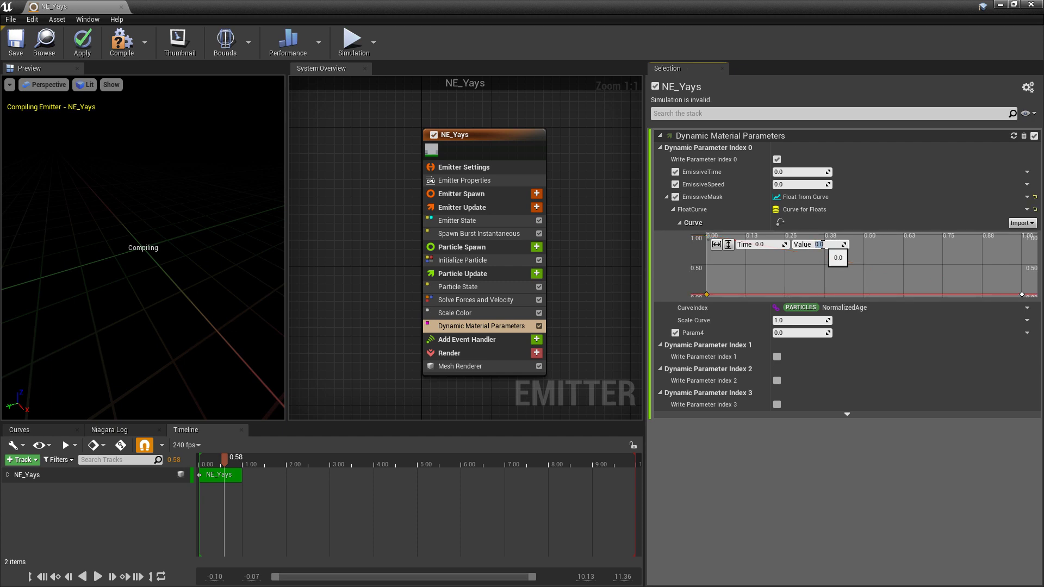
{"action": "key", "text": "Return"}
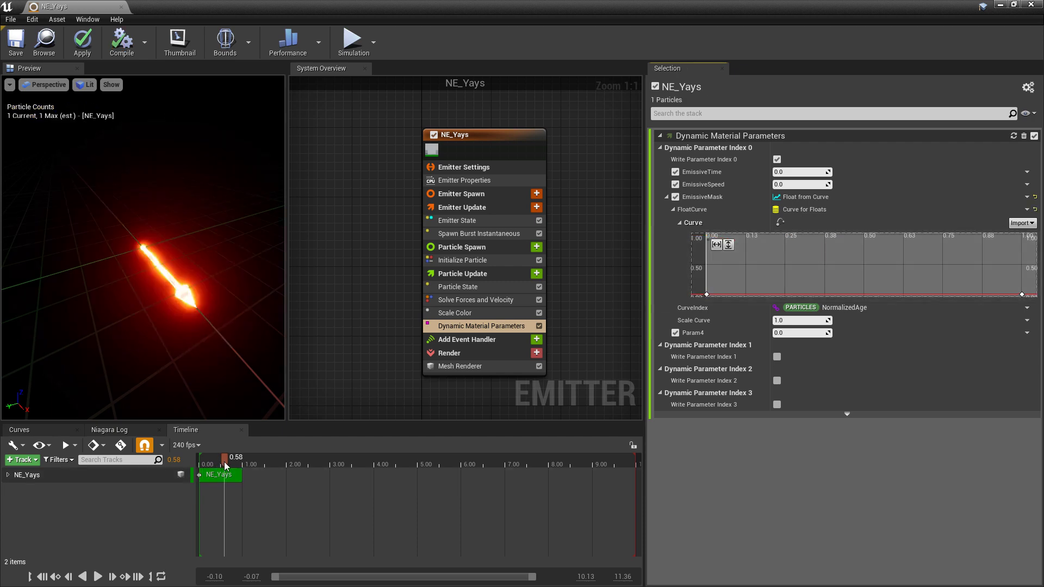
Step: Add more keys along the EmissiveMask curve
{"action": "left_click_drag", "start_coordinate": [218, 469], "coordinate": [211, 471]}
{"action": "left_click", "coordinate": [706, 294]}
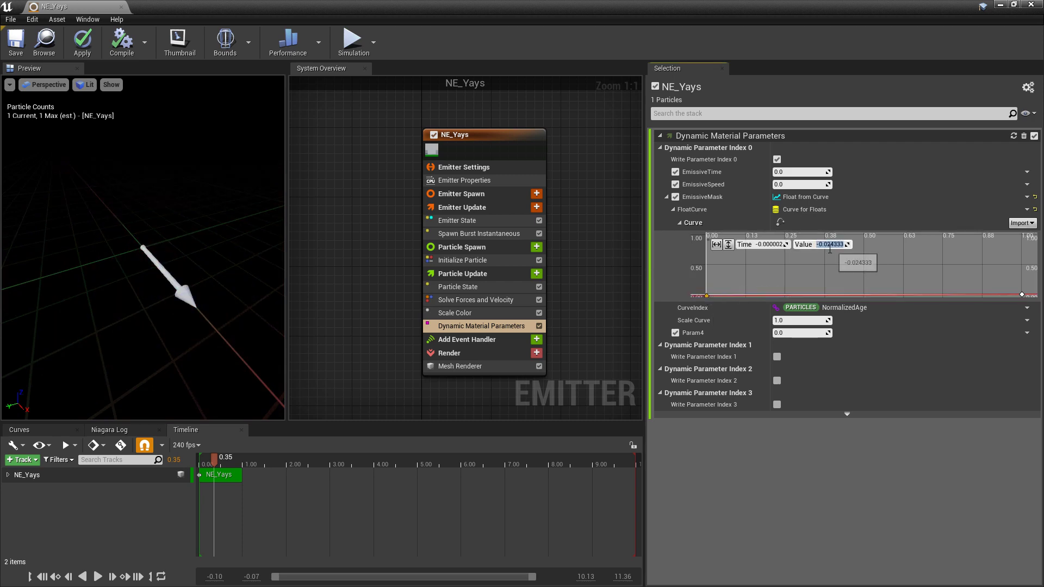
{"action": "left_click", "coordinate": [822, 245]}
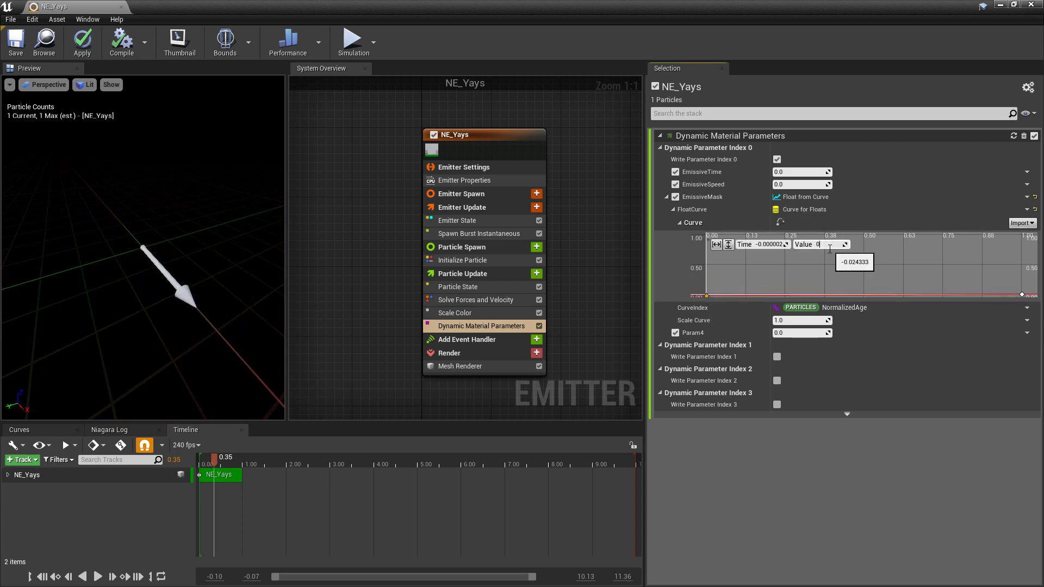
{"action": "right_click", "coordinate": [745, 294]}
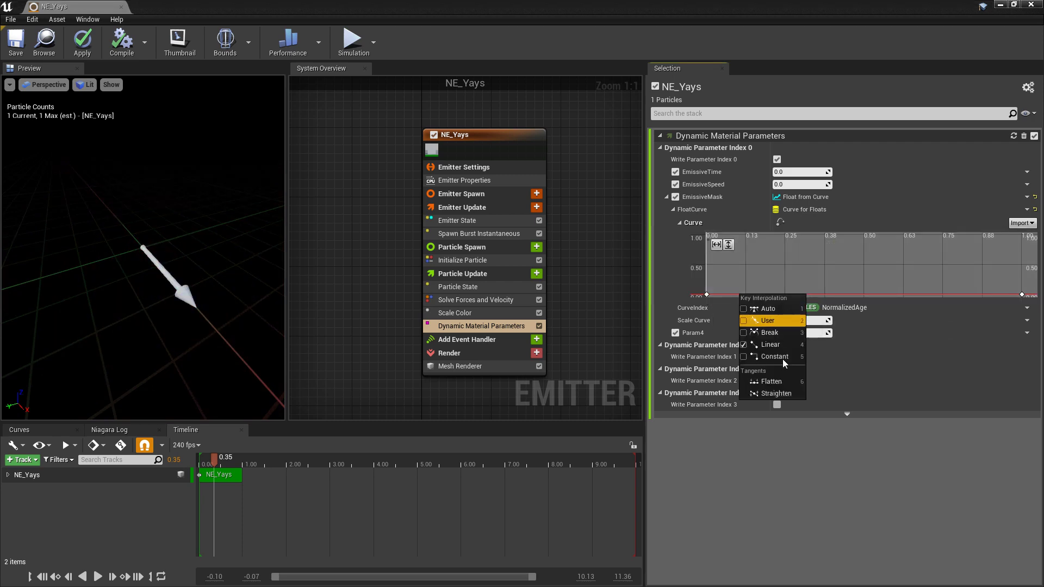
{"action": "left_click", "coordinate": [751, 289]}
{"action": "left_click", "coordinate": [745, 294]}
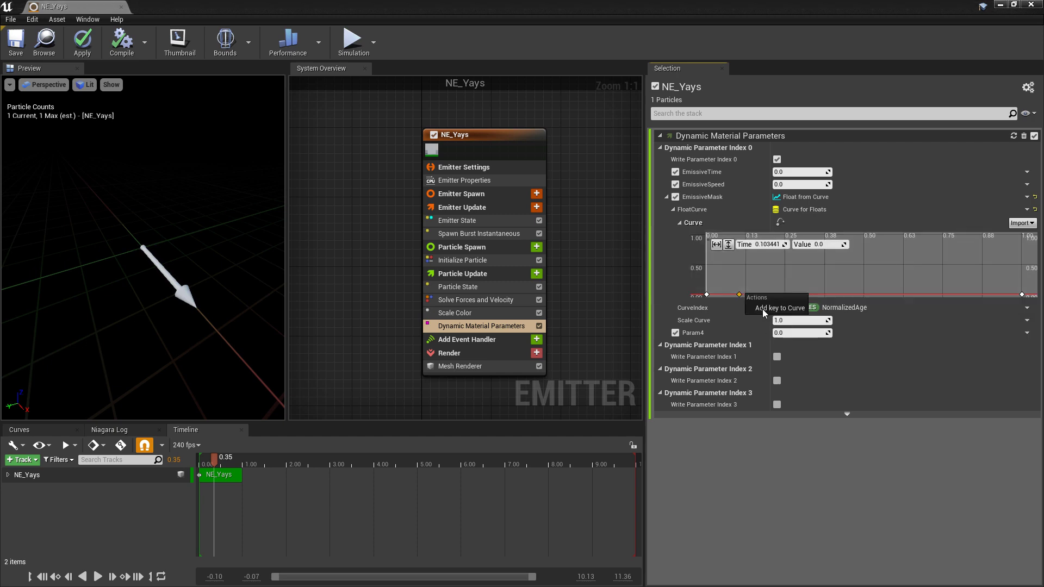
Step: Adjust the keys near 0.12, 0.38, 0.65 and 0.73 to form peaks of 0.5, 1.0 and 0.4
{"action": "left_click", "coordinate": [844, 294]}
{"action": "right_click", "coordinate": [745, 294]}
{"action": "left_click", "coordinate": [810, 244]}
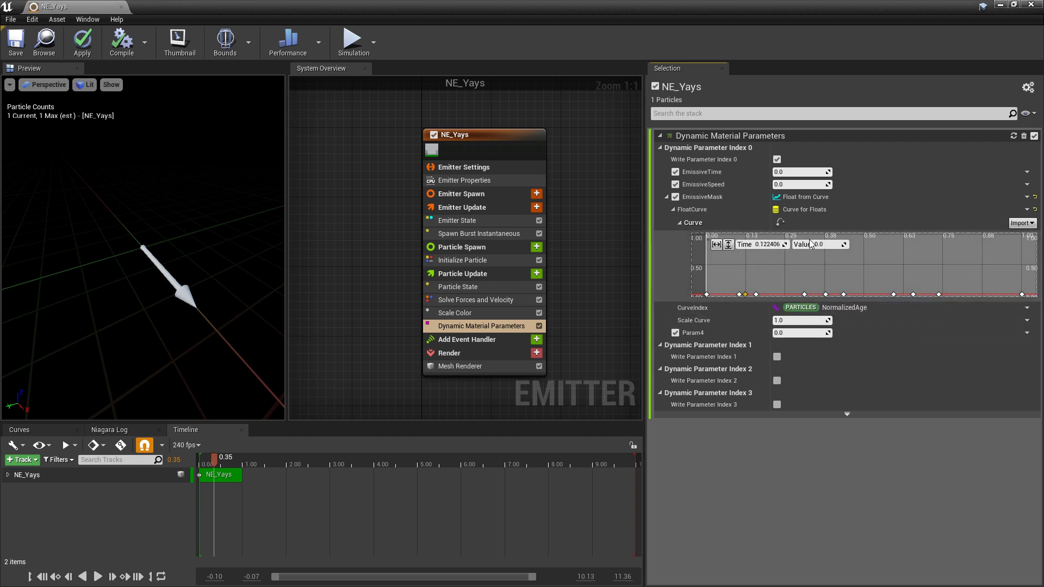
{"action": "left_click", "coordinate": [819, 244]}
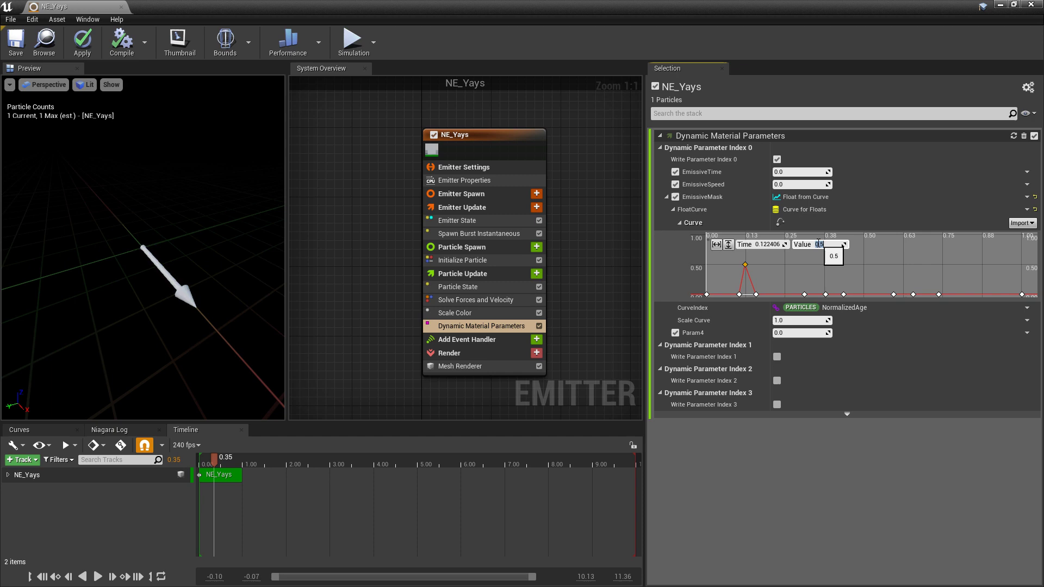
{"action": "left_click", "coordinate": [826, 294]}
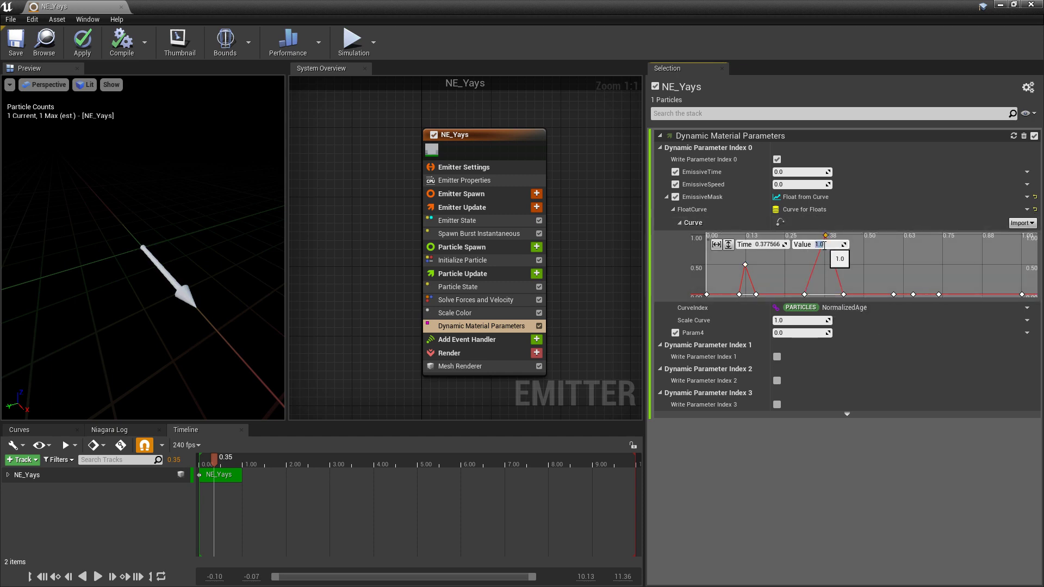
{"action": "left_click", "coordinate": [914, 294]}
{"action": "left_click", "coordinate": [939, 294]}
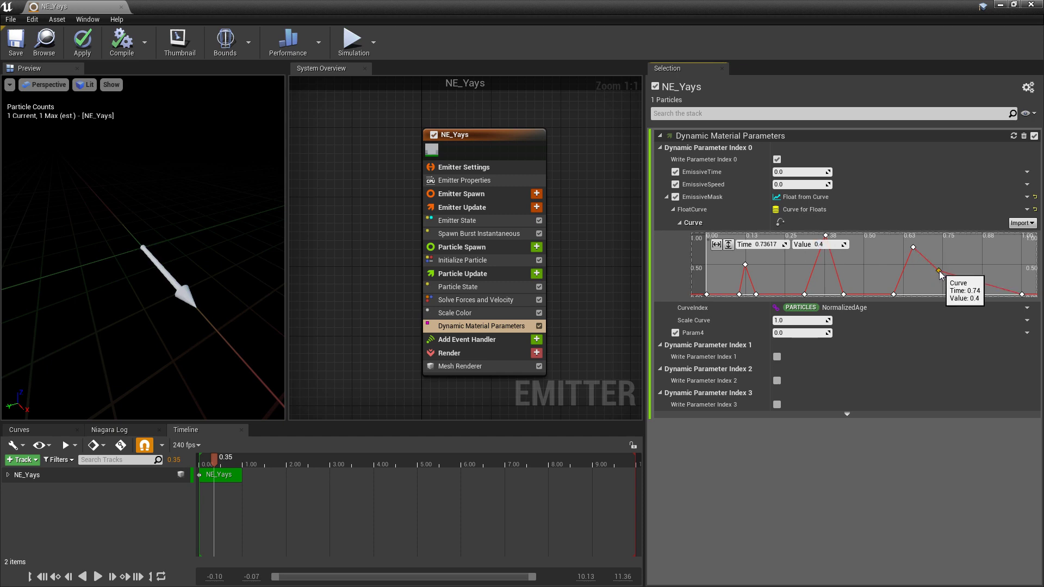
Step: Give the 0.73 key cubic interpolation, then play and scrub the preview to about 4.39 seconds
{"action": "right_click", "coordinate": [939, 270]}
{"action": "left_click", "coordinate": [971, 291]}
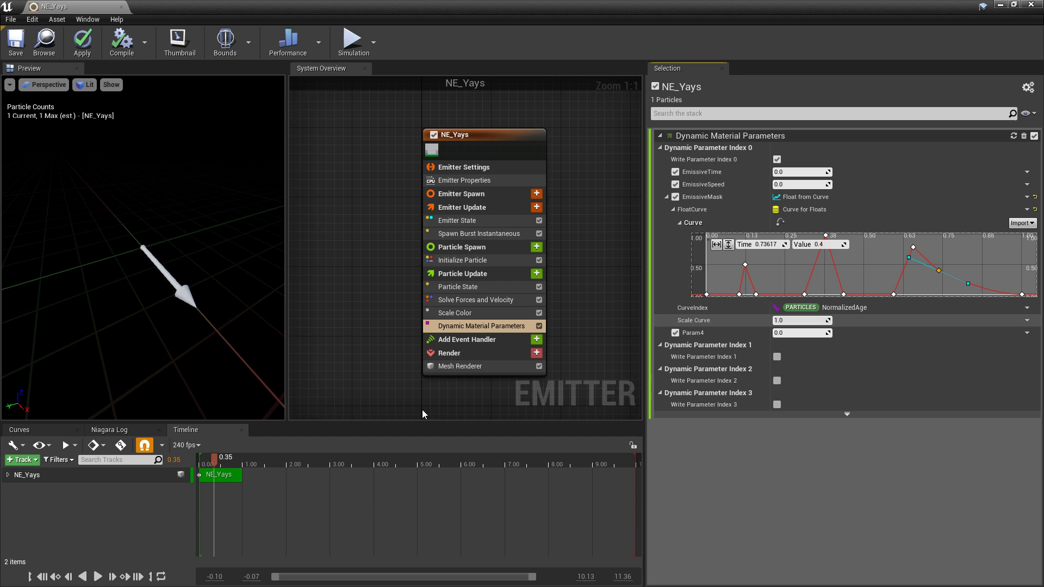
{"action": "left_click_drag", "start_coordinate": [214, 459], "coordinate": [219, 462]}
{"action": "key", "text": "space"}
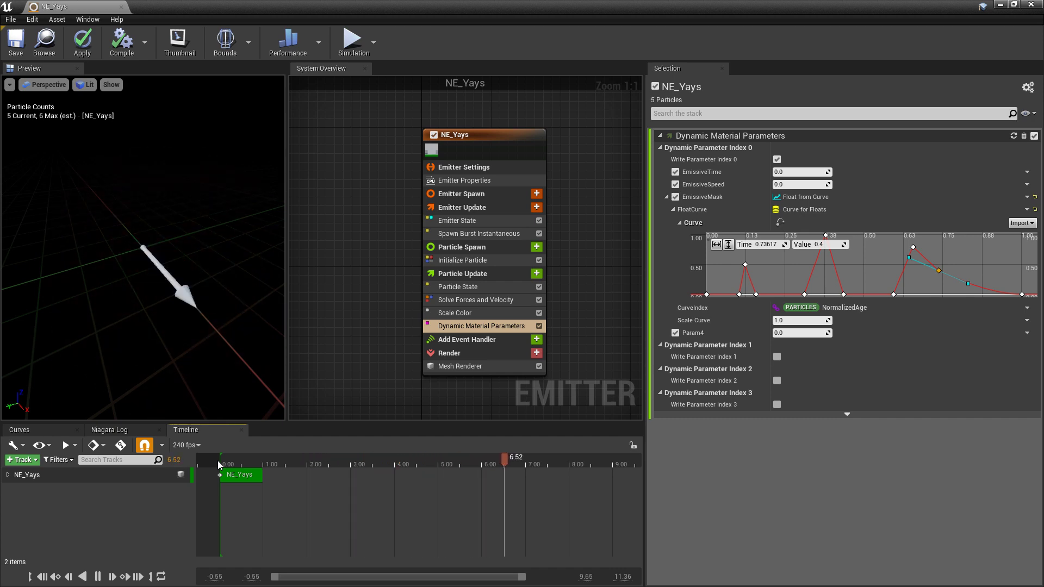
{"action": "key", "text": "space"}
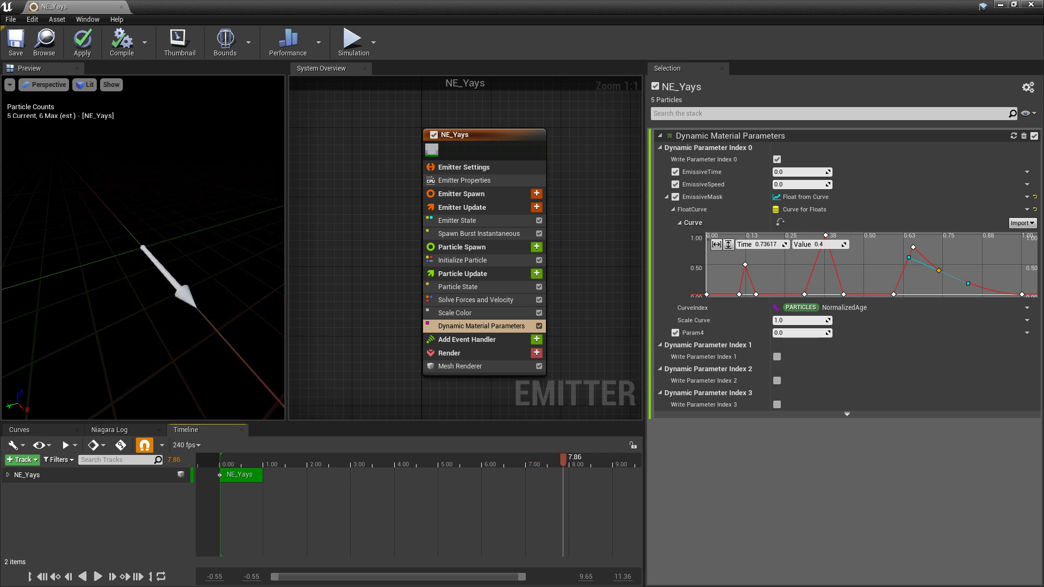
{"action": "left_click_drag", "start_coordinate": [223, 256], "coordinate": [235, 285]}
{"action": "left_click_drag", "start_coordinate": [271, 462], "coordinate": [412, 462]}
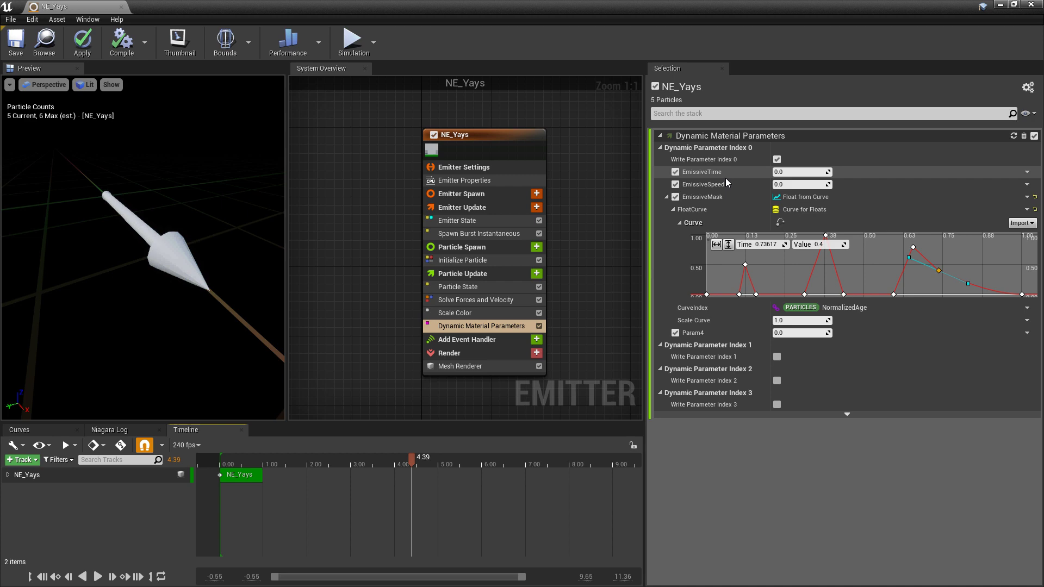
Step: Set EmissiveTime to a Sine input and EmissiveSpeed to 5.0, then rewind the preview
{"action": "left_click", "coordinate": [1027, 172]}
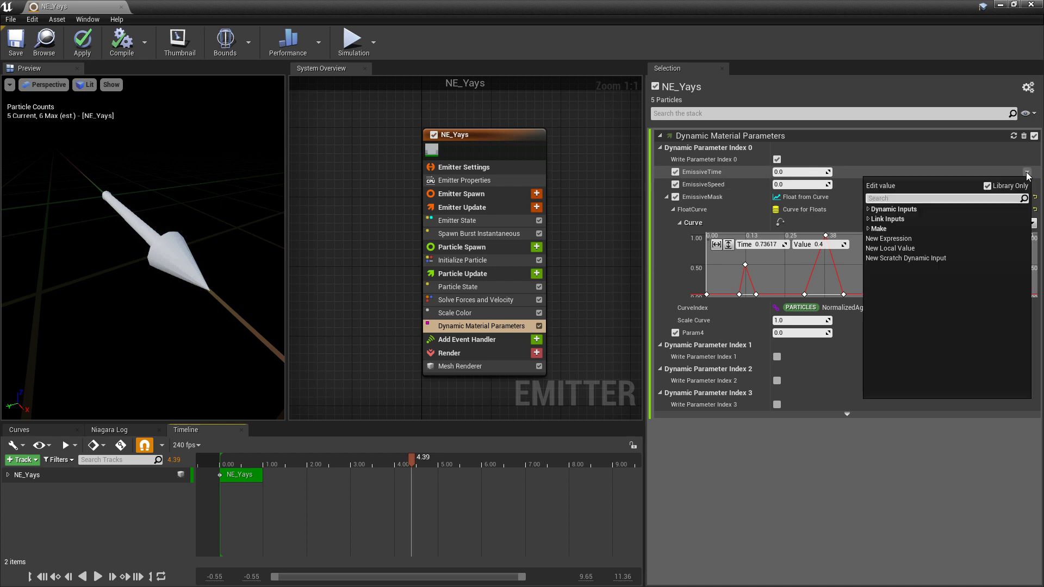
{"action": "type", "text": "sine"}
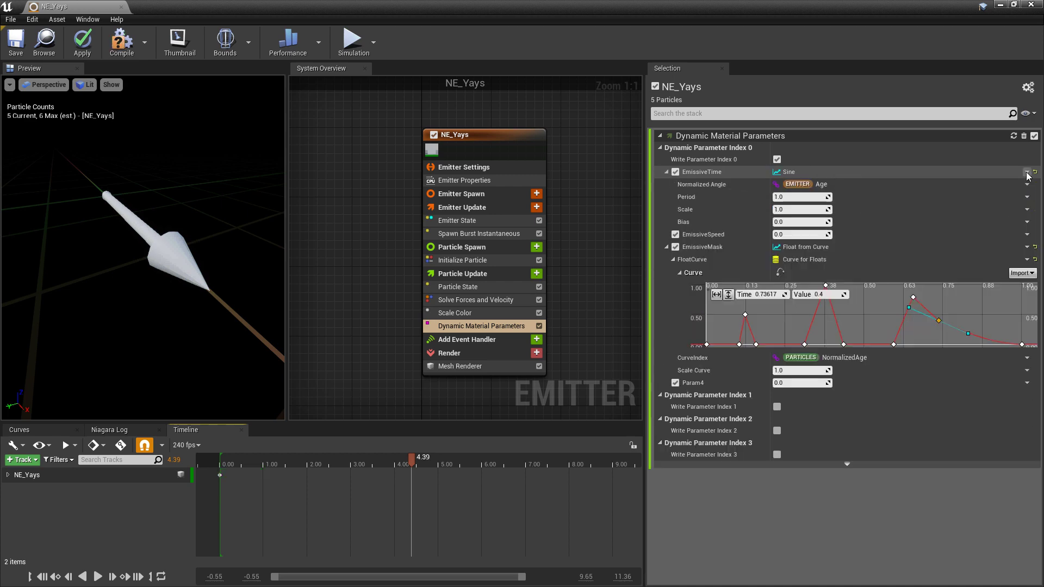
{"action": "key", "text": "Return"}
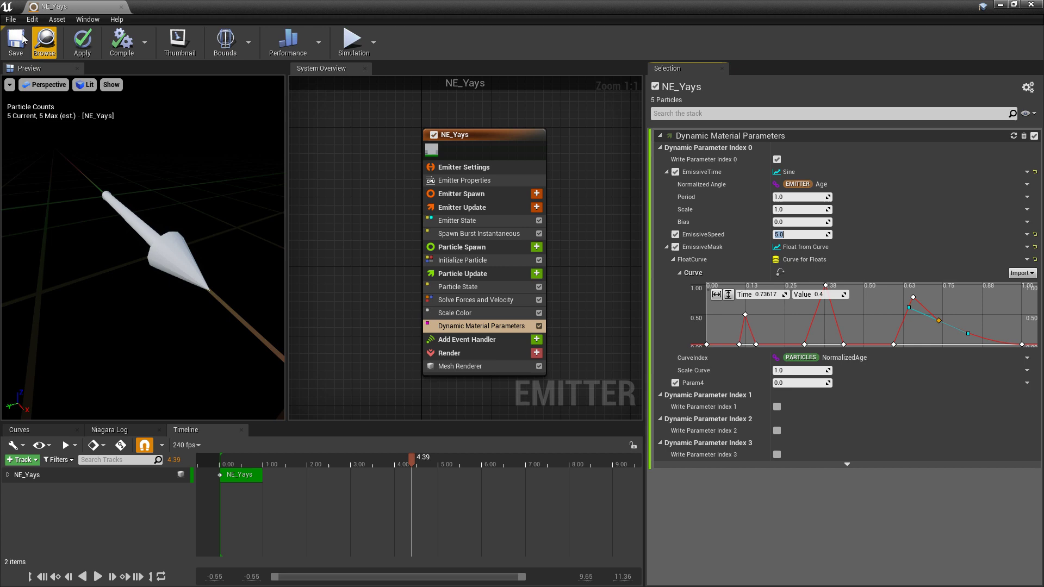
{"action": "left_click", "coordinate": [82, 43]}
{"action": "left_click_drag", "start_coordinate": [246, 462], "coordinate": [217, 462]}
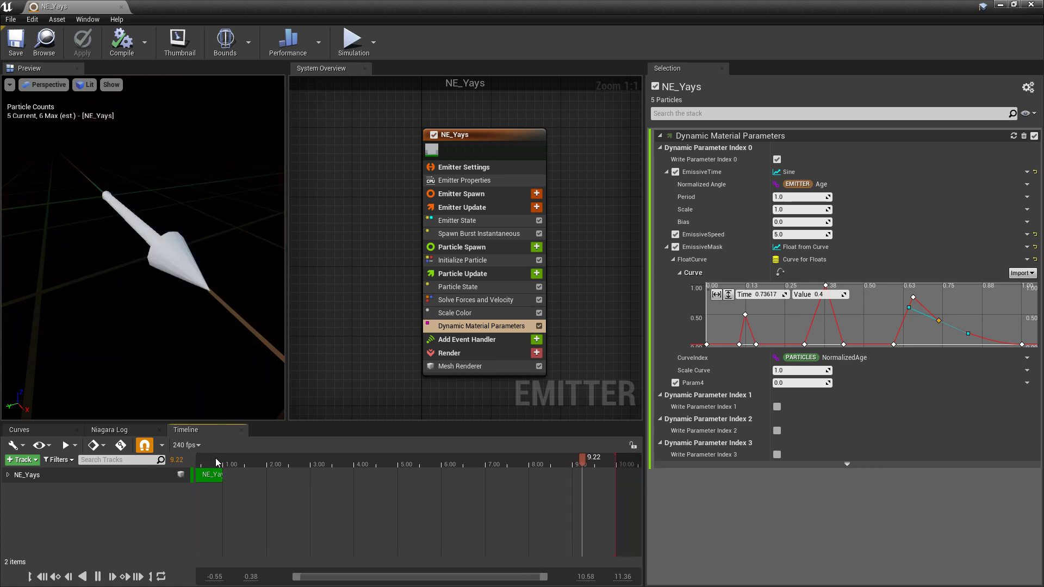
Step: Watch the arrow mesh glow orange-red in the preview, then stop playback
{"action": "key", "text": "space"}
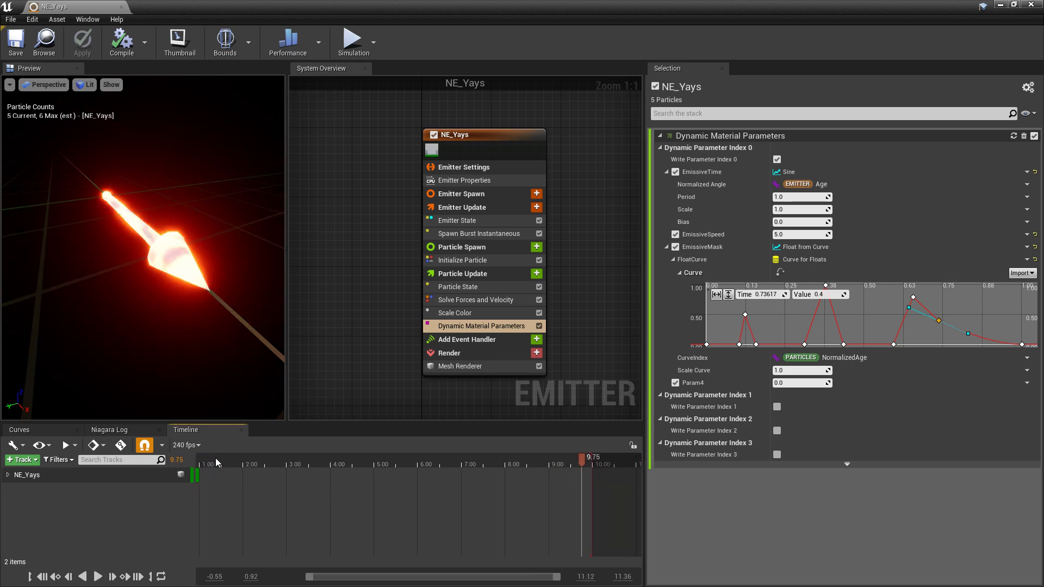